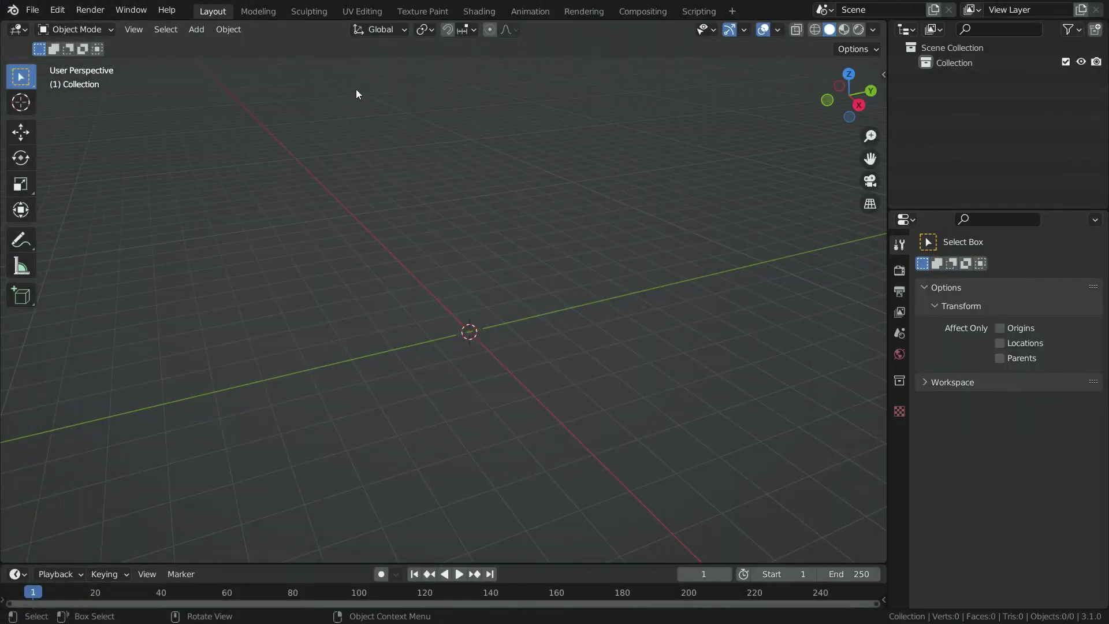
Add a plane to the empty scene and scale it up.
{"action": "left_click", "coordinate": [442, 89]}
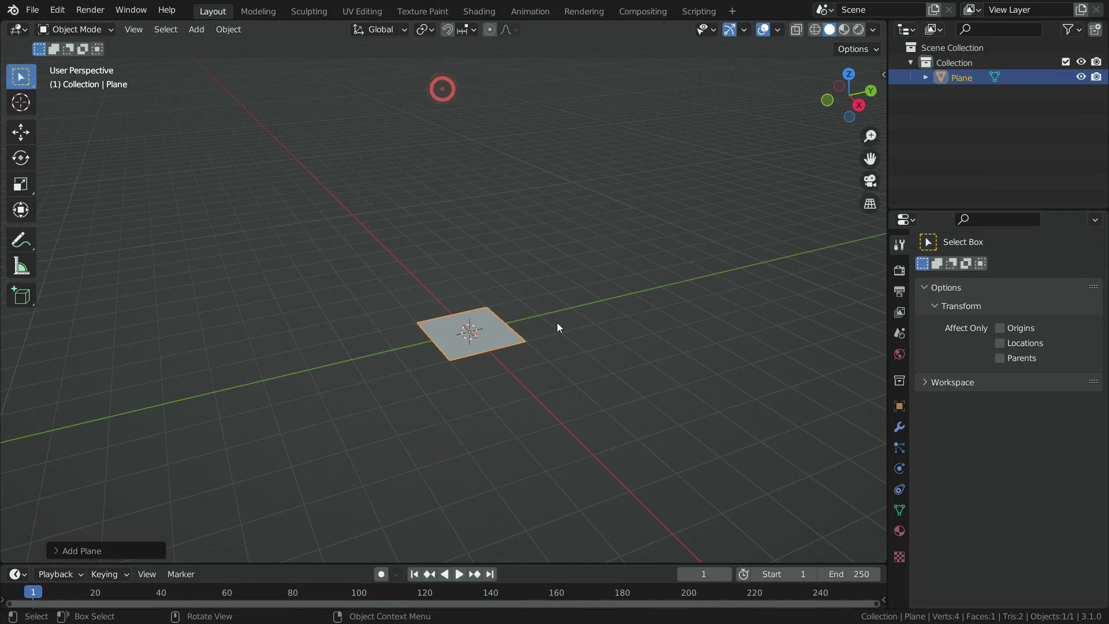
{"action": "key", "text": "s"}
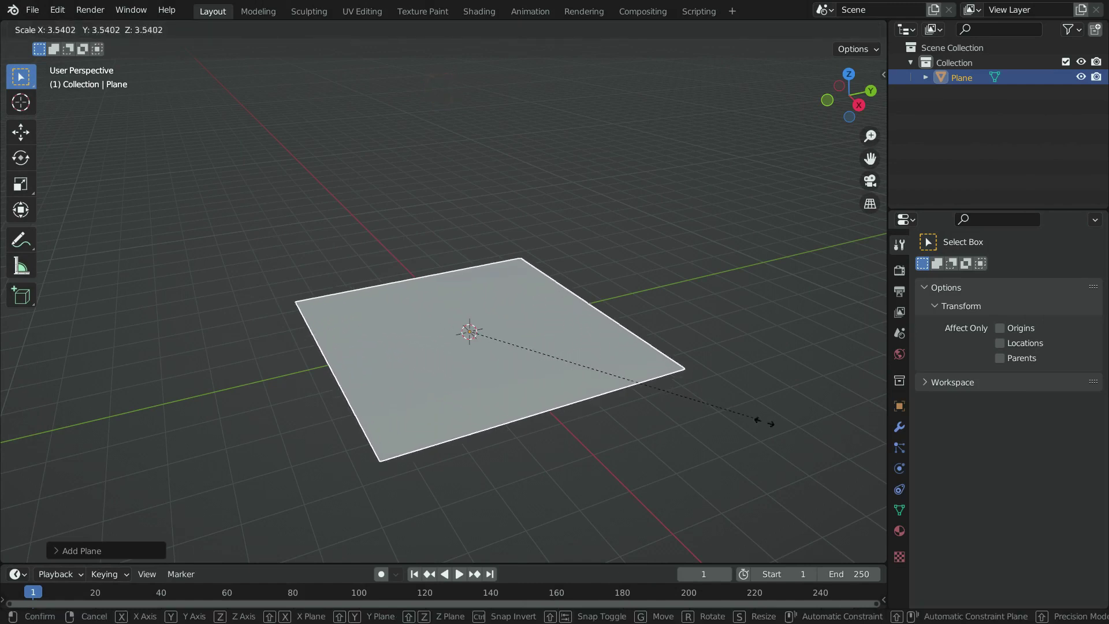
{"action": "left_click", "coordinate": [9, 454]}
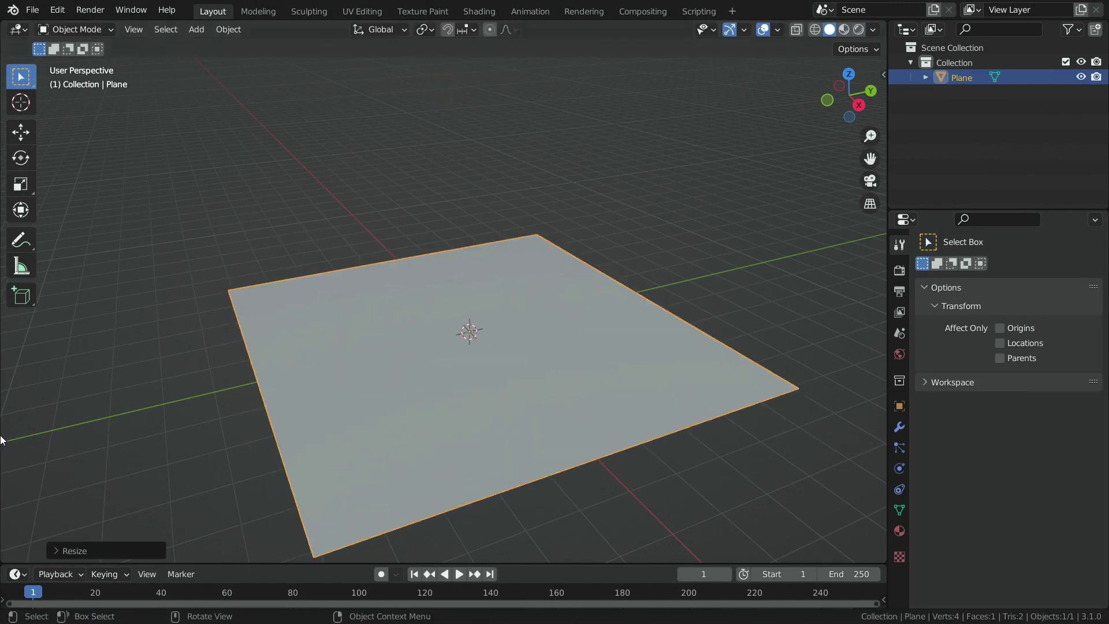
Add a UV sphere and raise it about 2.944 m above the plane along Z.
{"action": "key", "text": "shift+a"}
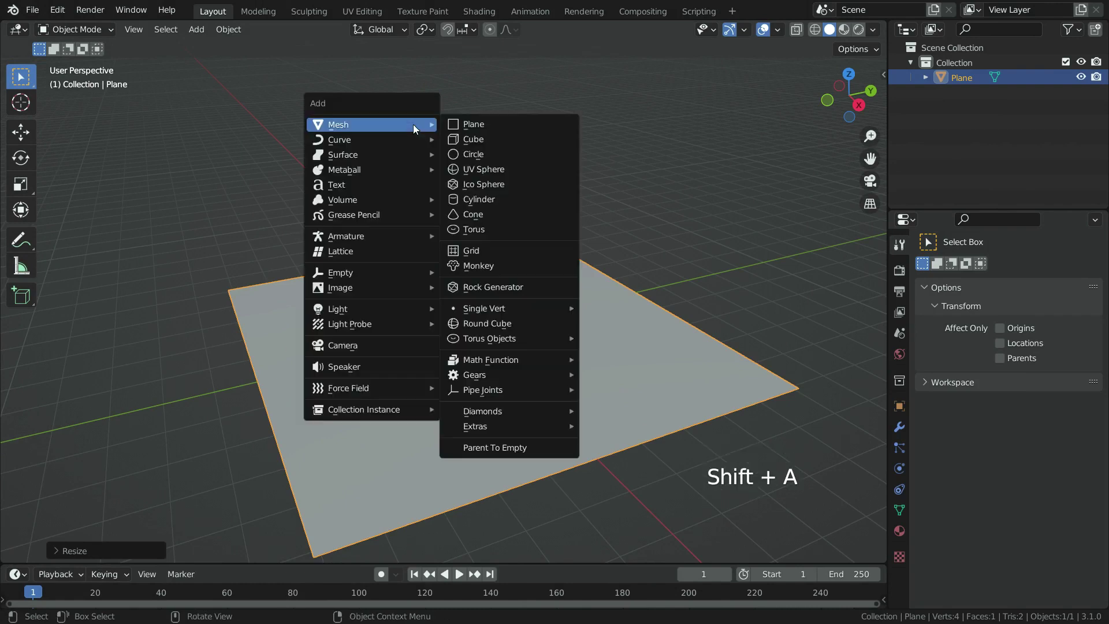
{"action": "left_click", "coordinate": [494, 172]}
{"action": "key", "text": "g"}
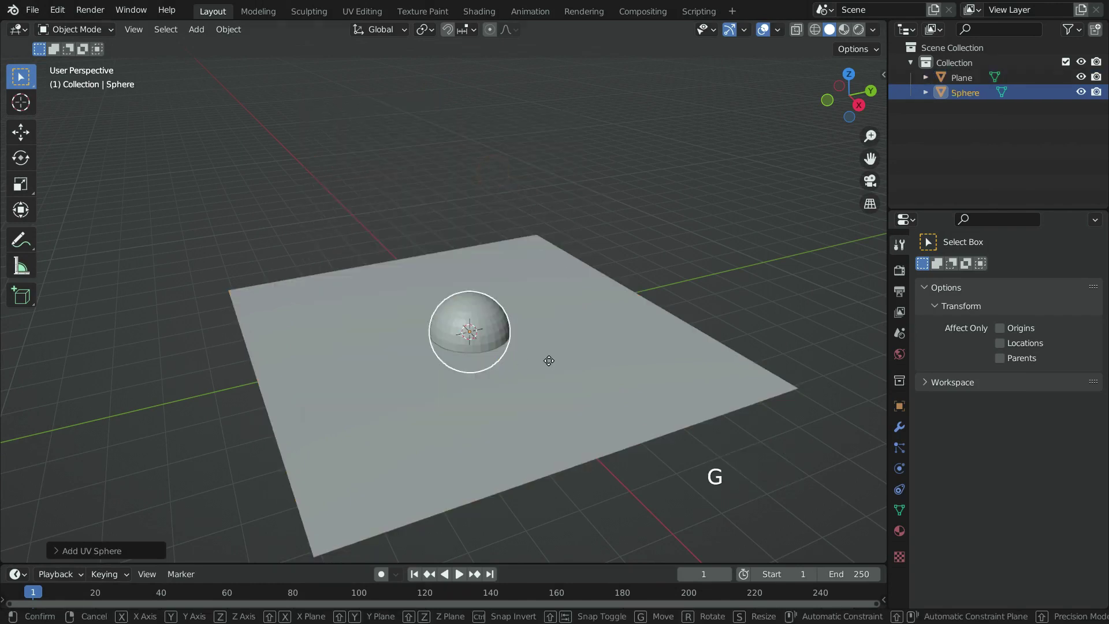
{"action": "key", "text": "z"}
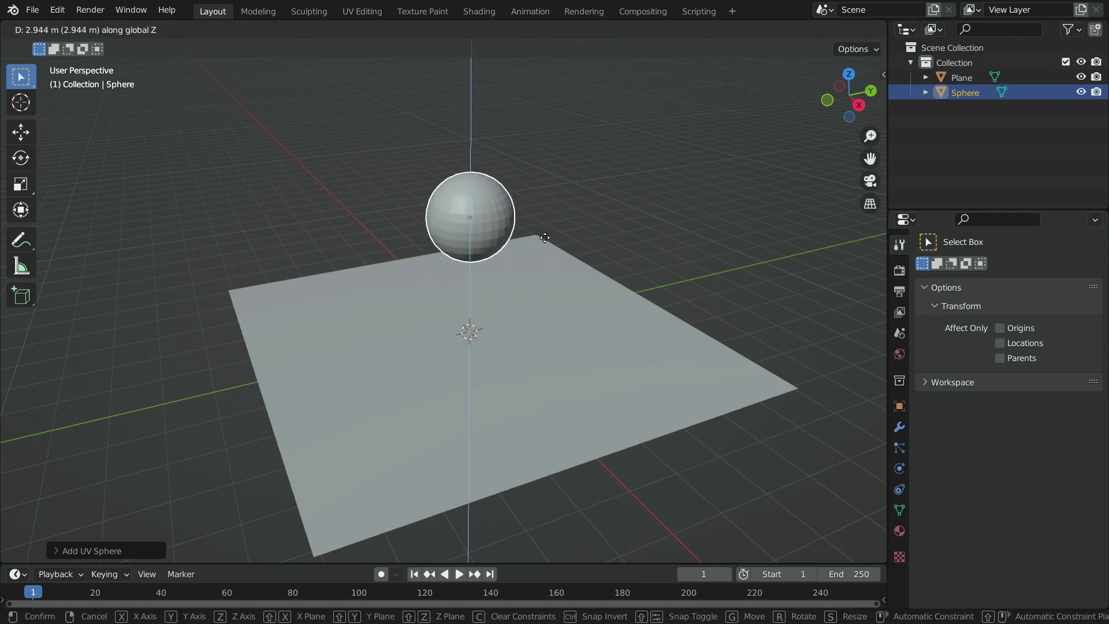
{"action": "left_click", "coordinate": [569, 194]}
{"action": "middle_click_drag", "start_coordinate": [569, 194], "coordinate": [549, 323]}
{"action": "scroll", "coordinate": [549, 324], "scroll_direction": "down", "scroll_amount": 2}
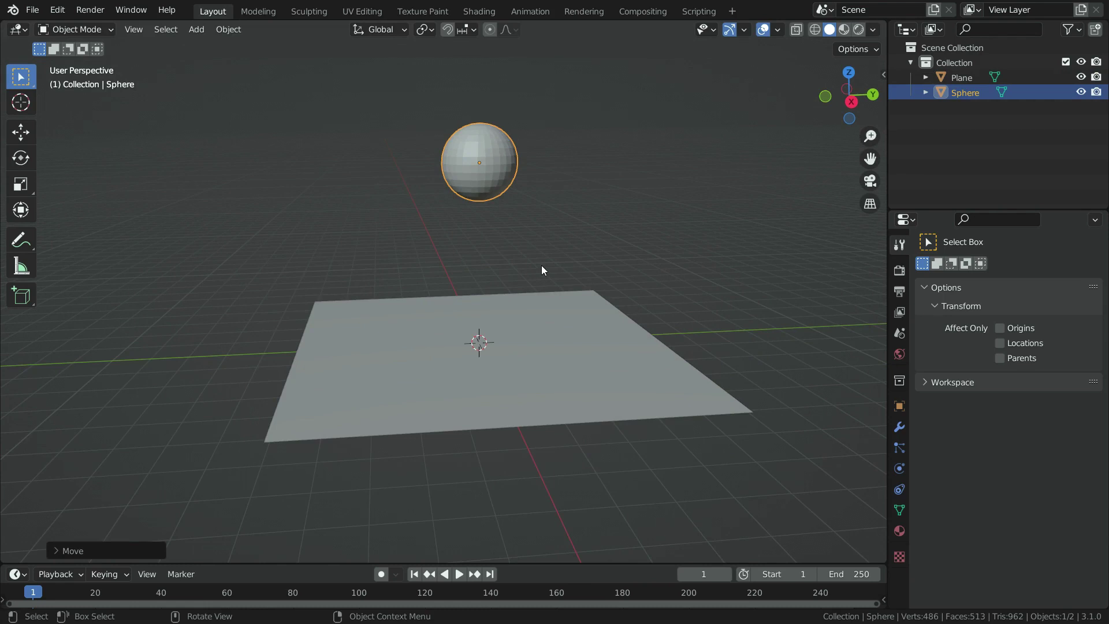
Add a 1000-particle emitter system to the sphere in the Particles tab.
{"action": "left_click", "coordinate": [900, 448]}
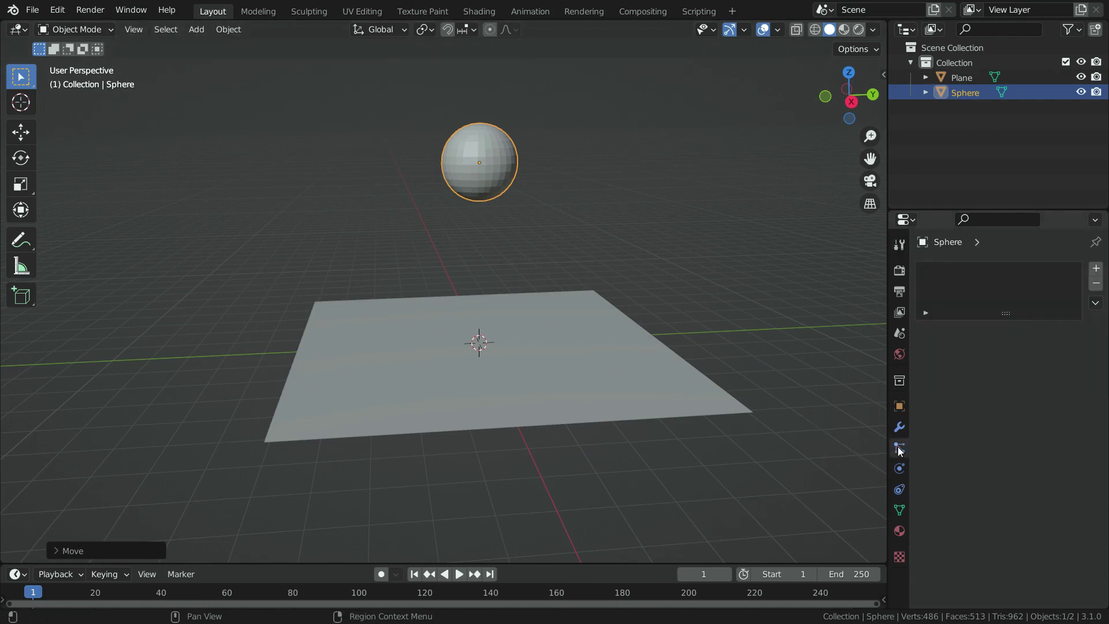
{"action": "left_click", "coordinate": [1096, 270]}
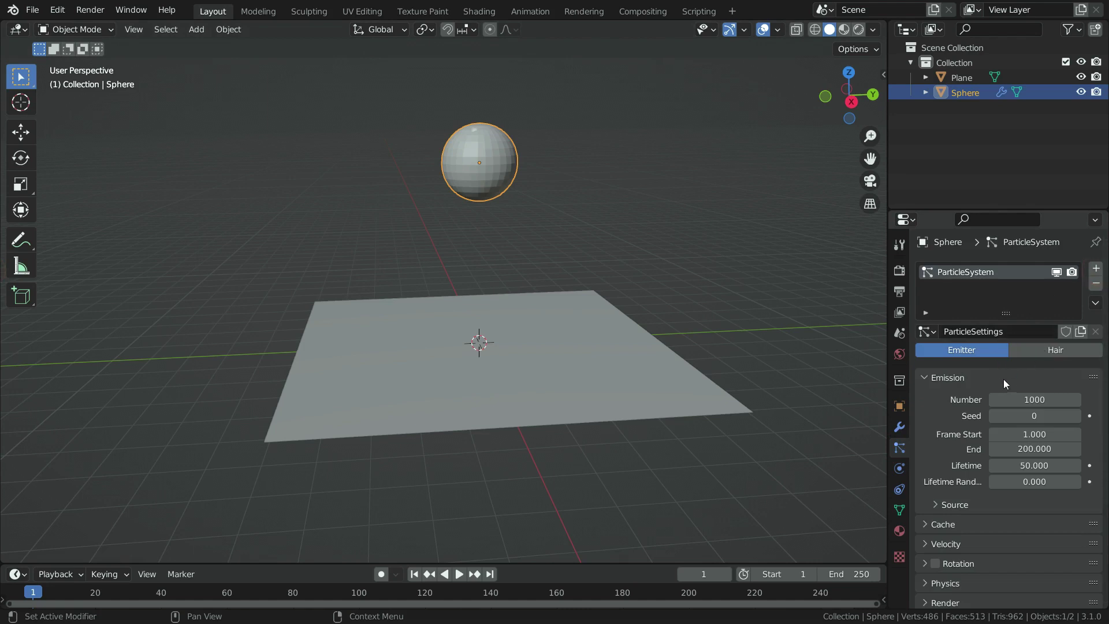
{"action": "left_click_drag", "start_coordinate": [465, 565], "coordinate": [465, 505]}
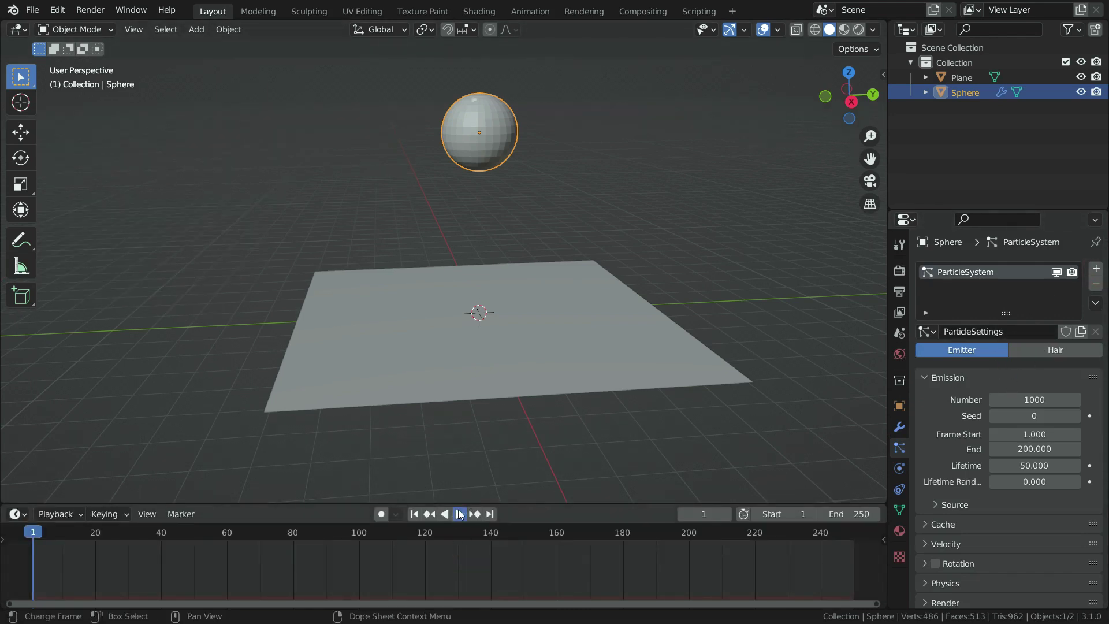
Play back the particles falling through the plane, then rewind to frame 1.
{"action": "left_click", "coordinate": [460, 514]}
{"action": "mouse_move", "coordinate": [521, 411]}
{"action": "middle_mouse_down"}
{"action": "mouse_move", "coordinate": [508, 396]}
{"action": "mouse_move", "coordinate": [537, 397]}
{"action": "mouse_move", "coordinate": [490, 328]}
{"action": "mouse_move", "coordinate": [521, 397]}
{"action": "middle_mouse_up"}
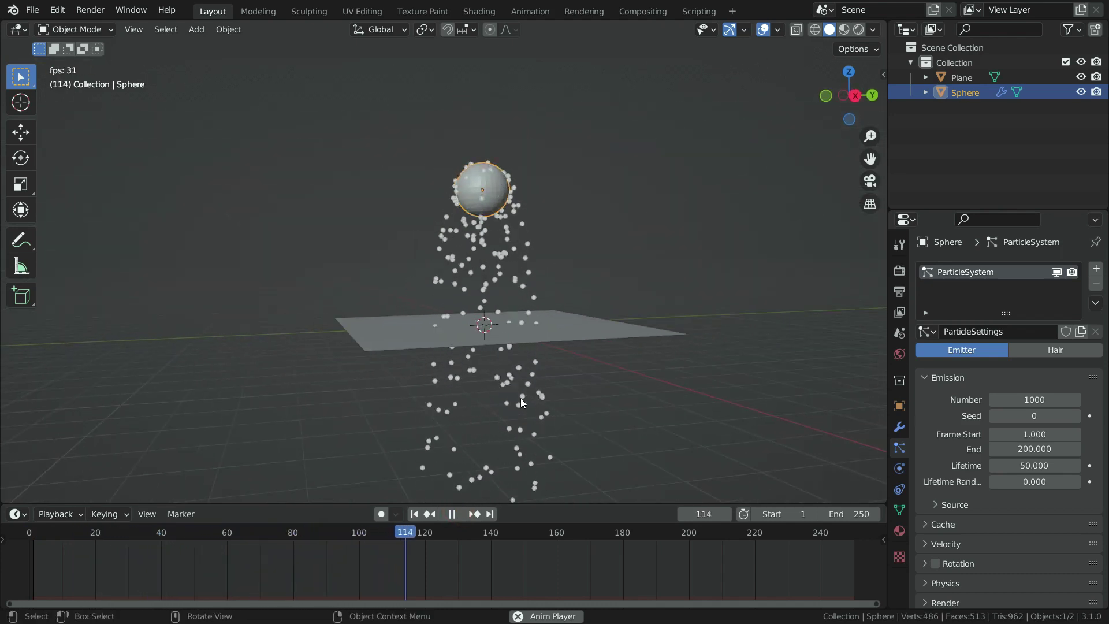
{"action": "scroll", "coordinate": [522, 395], "scroll_direction": "up", "scroll_amount": 1}
{"action": "left_click", "coordinate": [454, 515]}
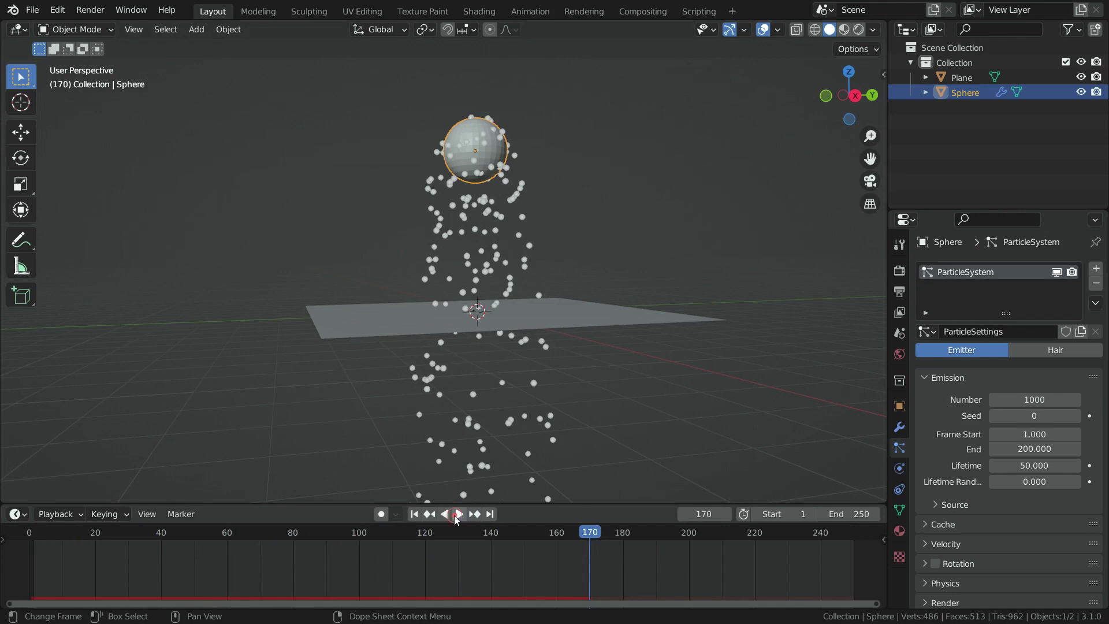
{"action": "left_click", "coordinate": [415, 514]}
{"action": "middle_click_drag", "start_coordinate": [486, 349], "coordinate": [486, 370]}
{"action": "left_click", "coordinate": [565, 318]}
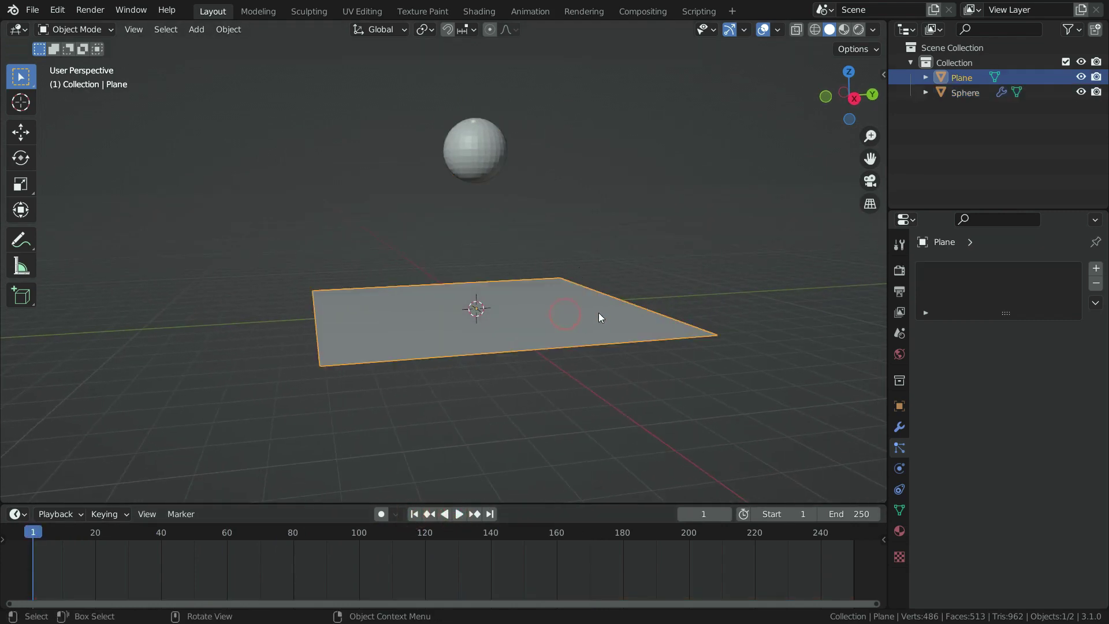
Give the plane Collision physics and play to watch particles bounce off it.
{"action": "left_click", "coordinate": [901, 469]}
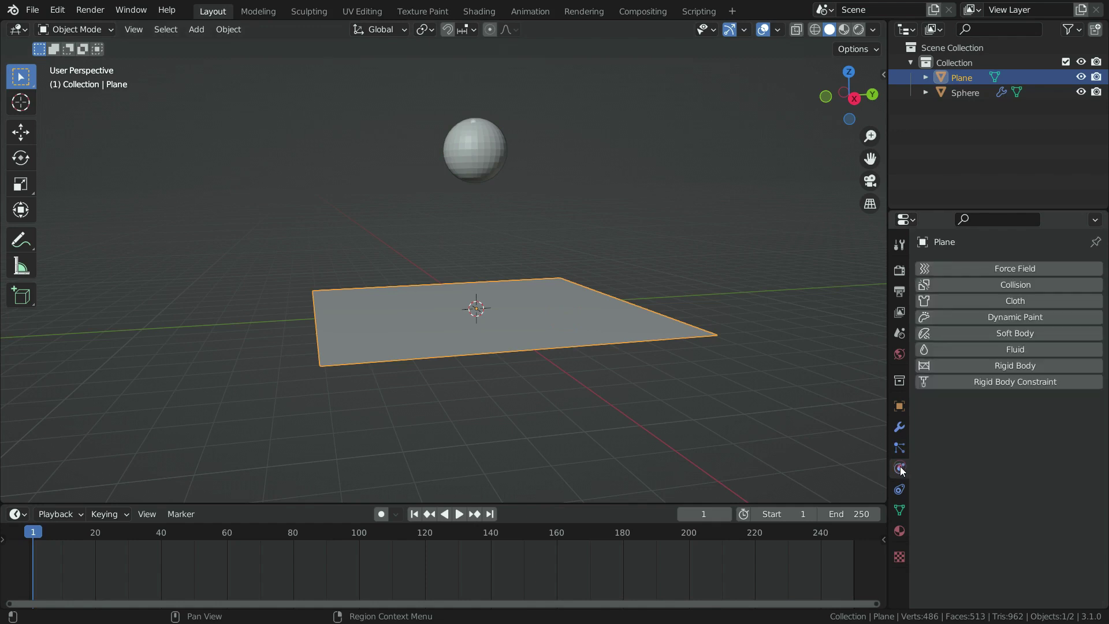
{"action": "left_click", "coordinate": [1039, 284]}
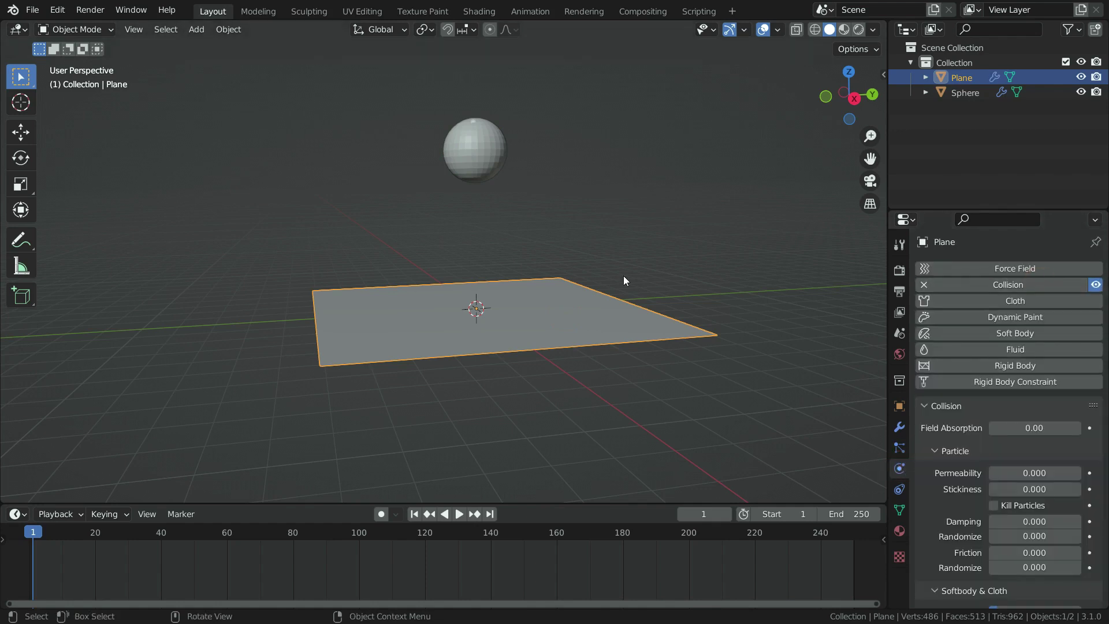
{"action": "left_click", "coordinate": [459, 515]}
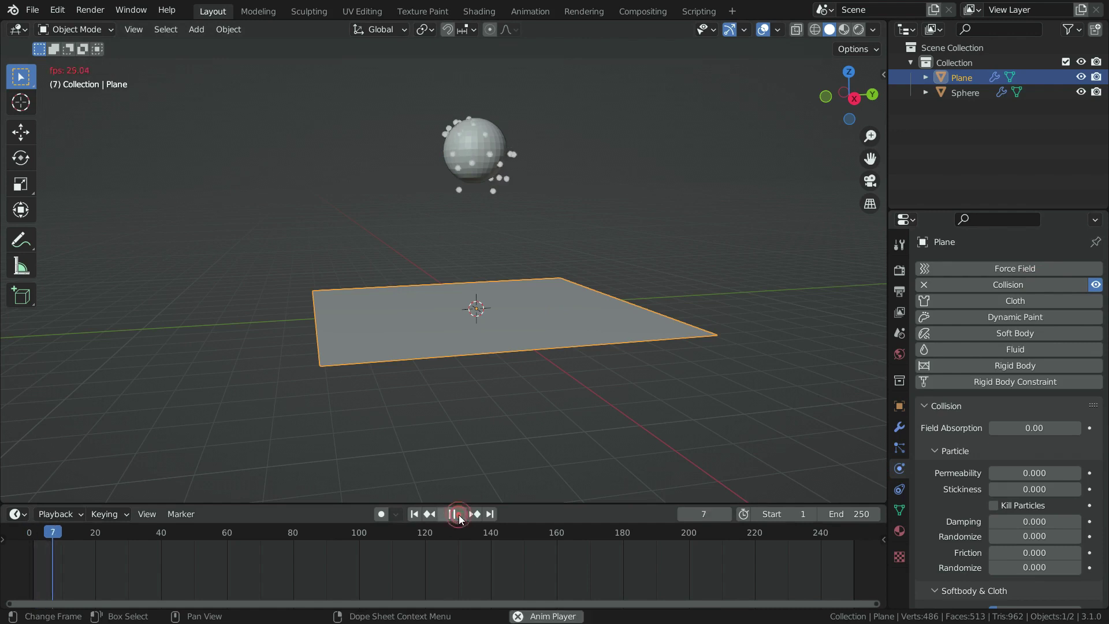
{"action": "mouse_move", "coordinate": [538, 396]}
{"action": "middle_mouse_down"}
{"action": "mouse_move", "coordinate": [526, 384]}
{"action": "mouse_move", "coordinate": [551, 402]}
{"action": "middle_mouse_up"}
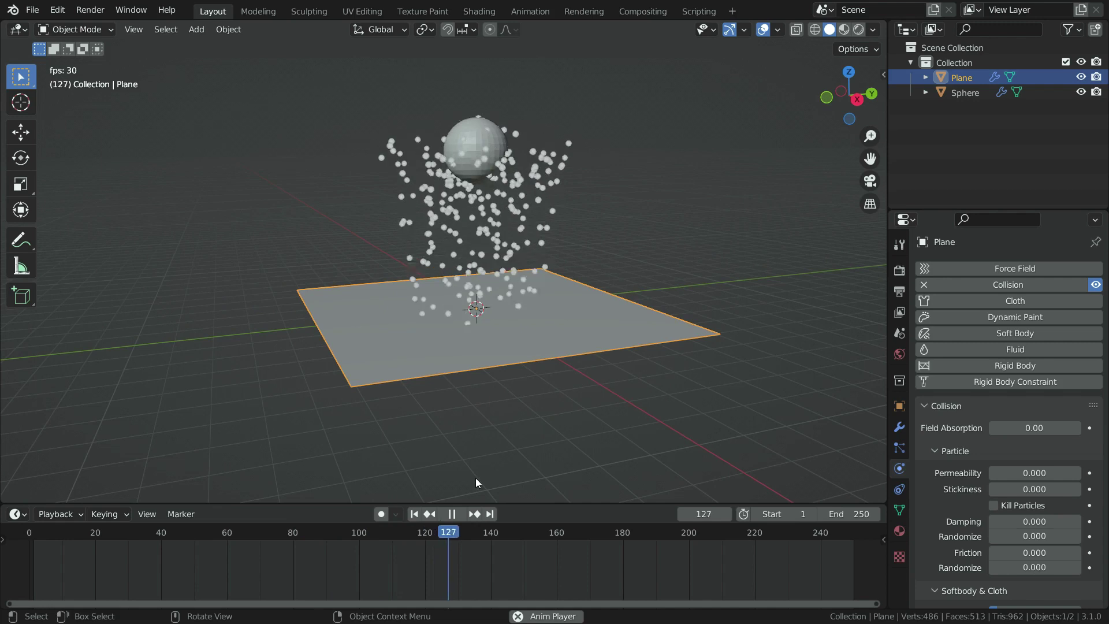
{"action": "left_click", "coordinate": [452, 515]}
{"action": "left_click", "coordinate": [414, 514]}
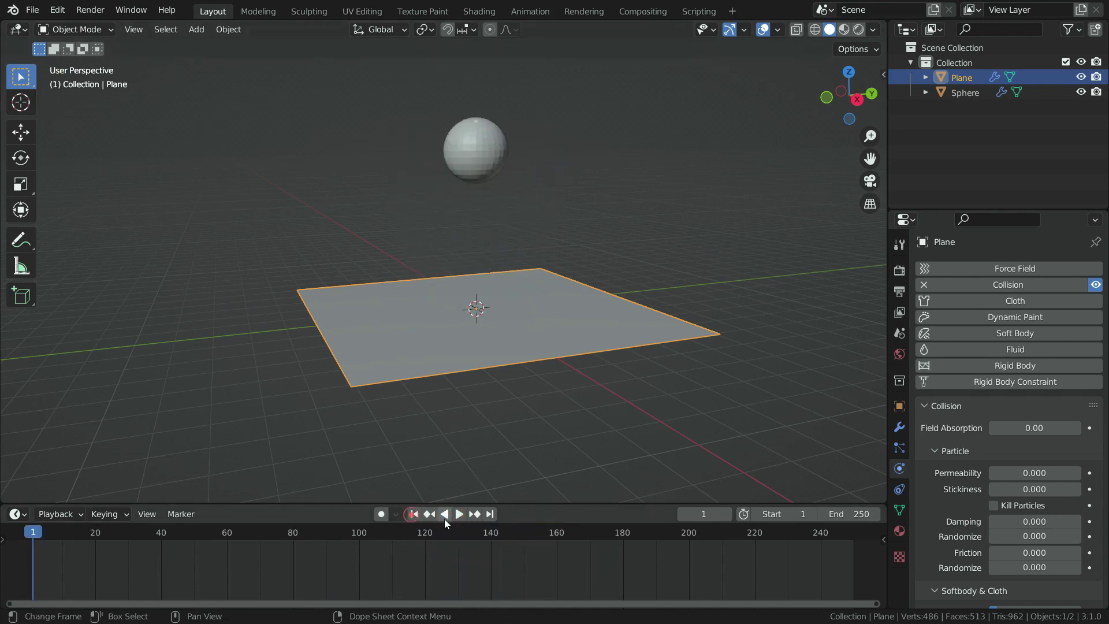
Replay the bouncing particles, collapse the Softbody & Cloth settings, and rewind to frame 1.
{"action": "left_click", "coordinate": [460, 514]}
{"action": "middle_click_drag", "start_coordinate": [523, 397], "coordinate": [510, 393]}
{"action": "scroll", "coordinate": [988, 476], "scroll_direction": "down", "scroll_amount": 5}
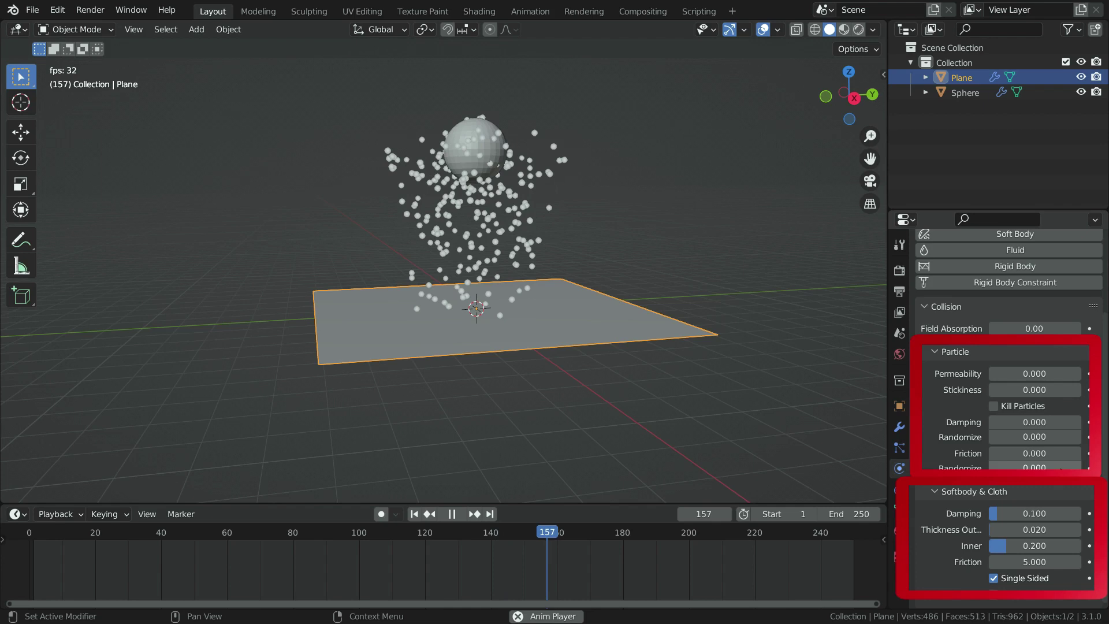
{"action": "left_click", "coordinate": [935, 492]}
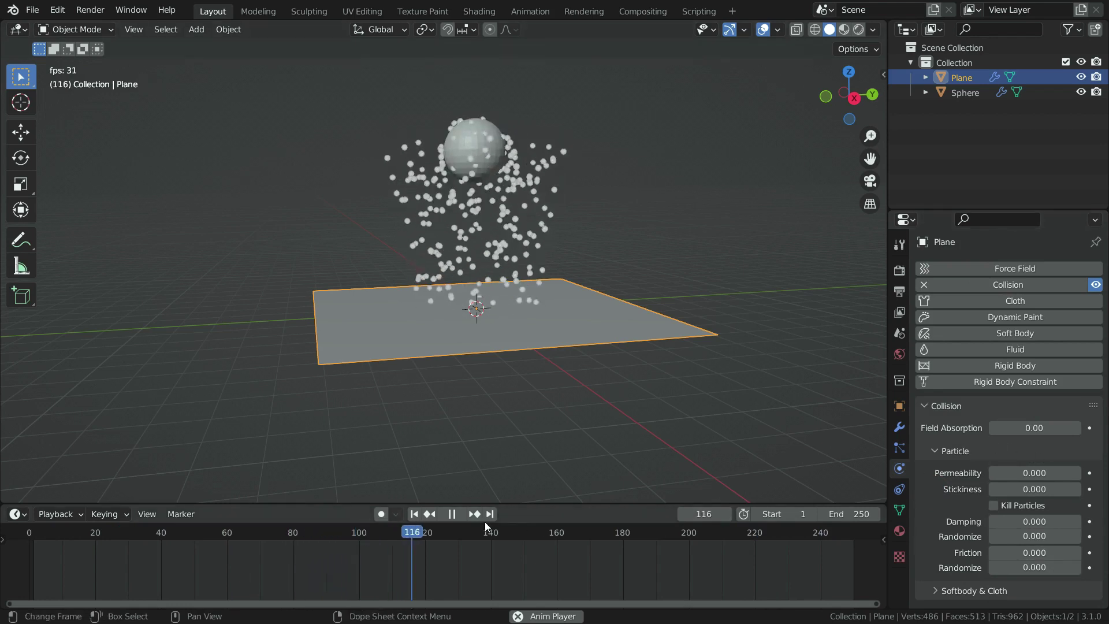
{"action": "left_click", "coordinate": [453, 514]}
{"action": "left_click", "coordinate": [415, 515]}
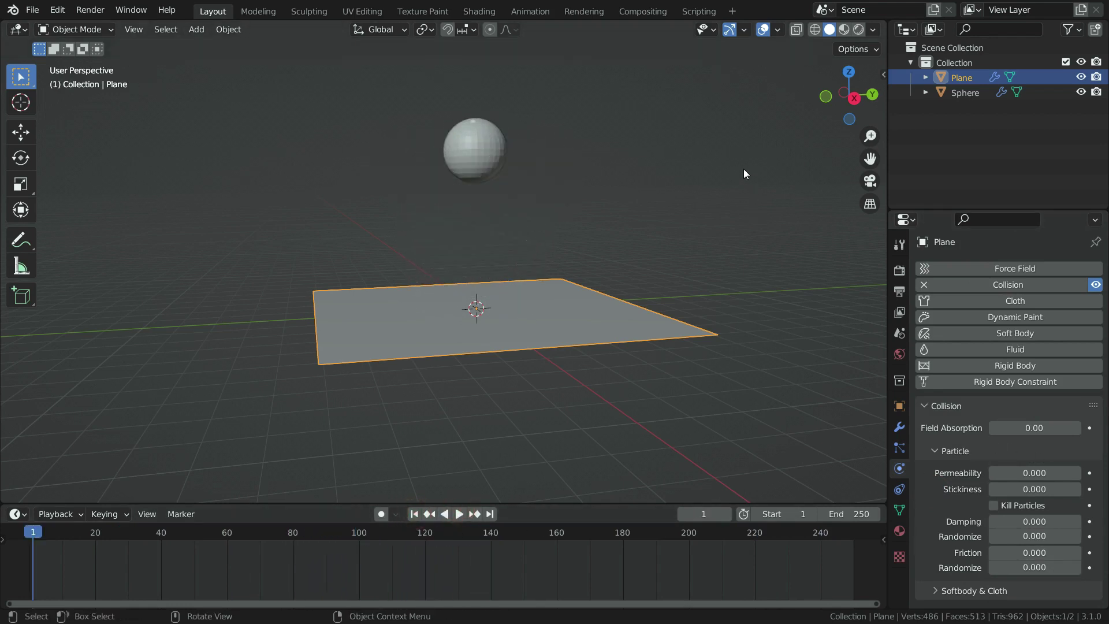
Set the plane's Permeability to 0.5 and play back the particles passing through it.
{"action": "left_click_drag", "start_coordinate": [887, 417], "coordinate": [818, 417]}
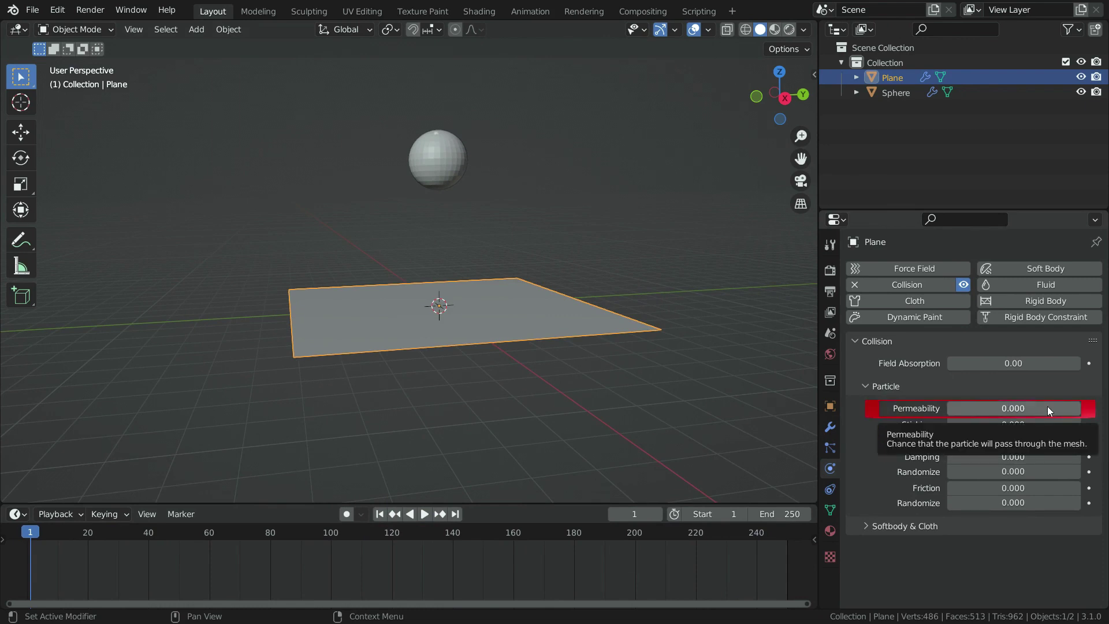
{"action": "left_click_drag", "start_coordinate": [1033, 408], "coordinate": [1069, 408]}
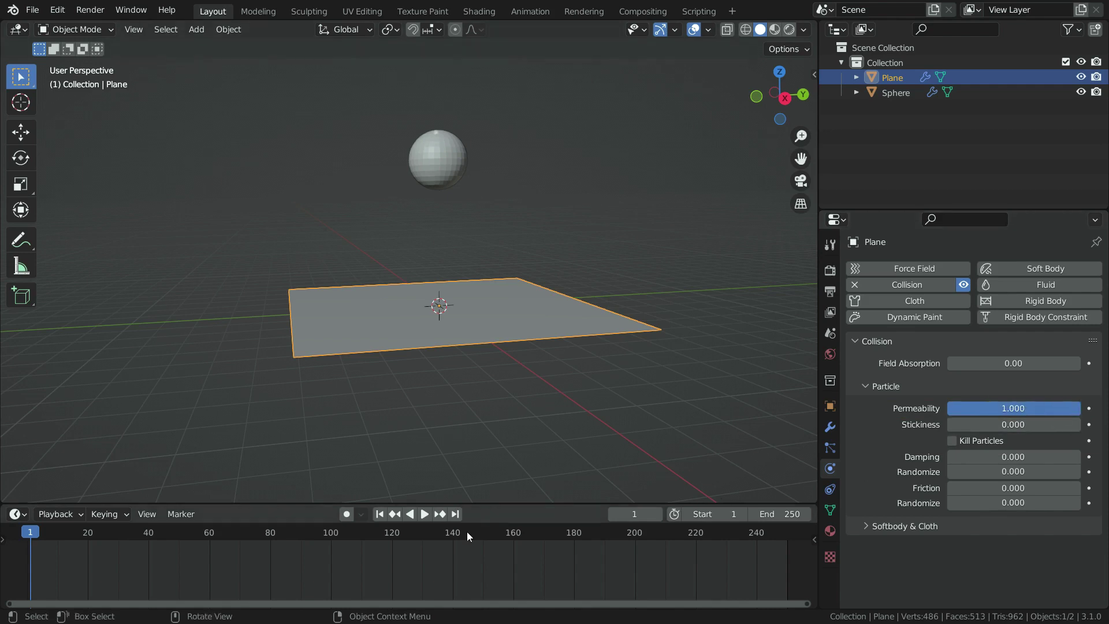
{"action": "left_click", "coordinate": [425, 514]}
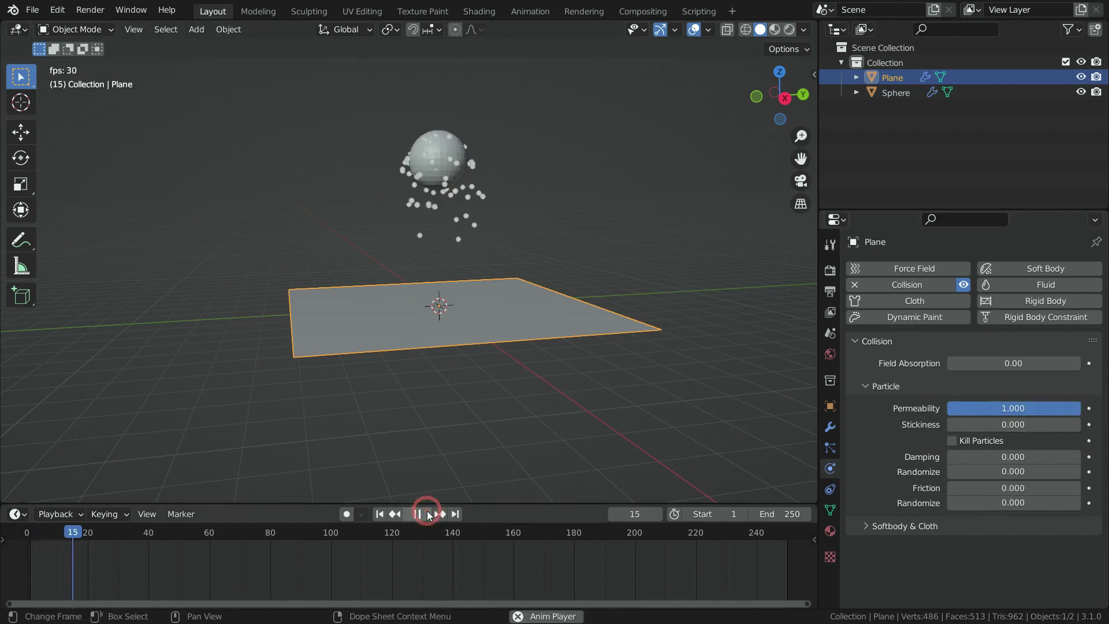
{"action": "middle_click_drag", "start_coordinate": [459, 315], "coordinate": [484, 344]}
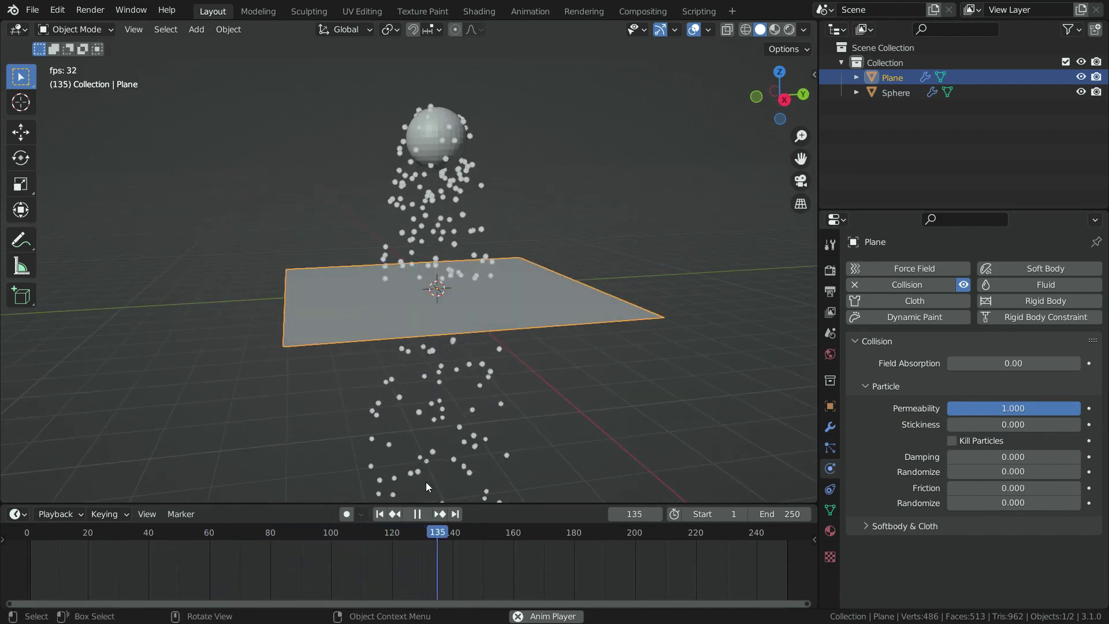
{"action": "left_click", "coordinate": [420, 514]}
{"action": "left_click", "coordinate": [381, 514]}
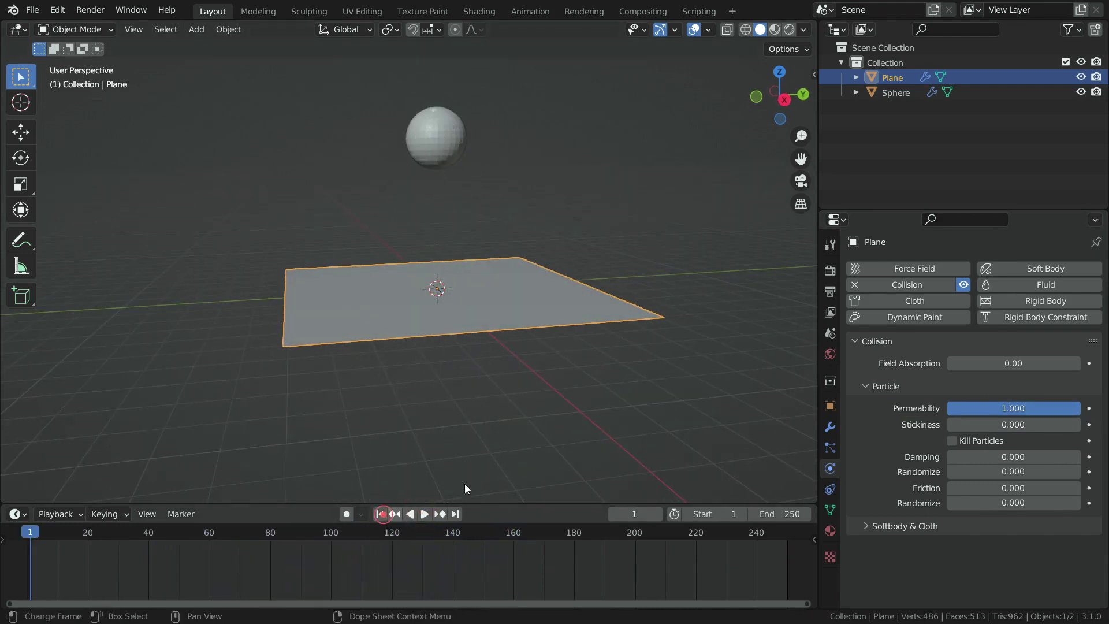
Change the Permeability value and replay the particle animation from frame 1.
{"action": "left_click", "coordinate": [1037, 408]}
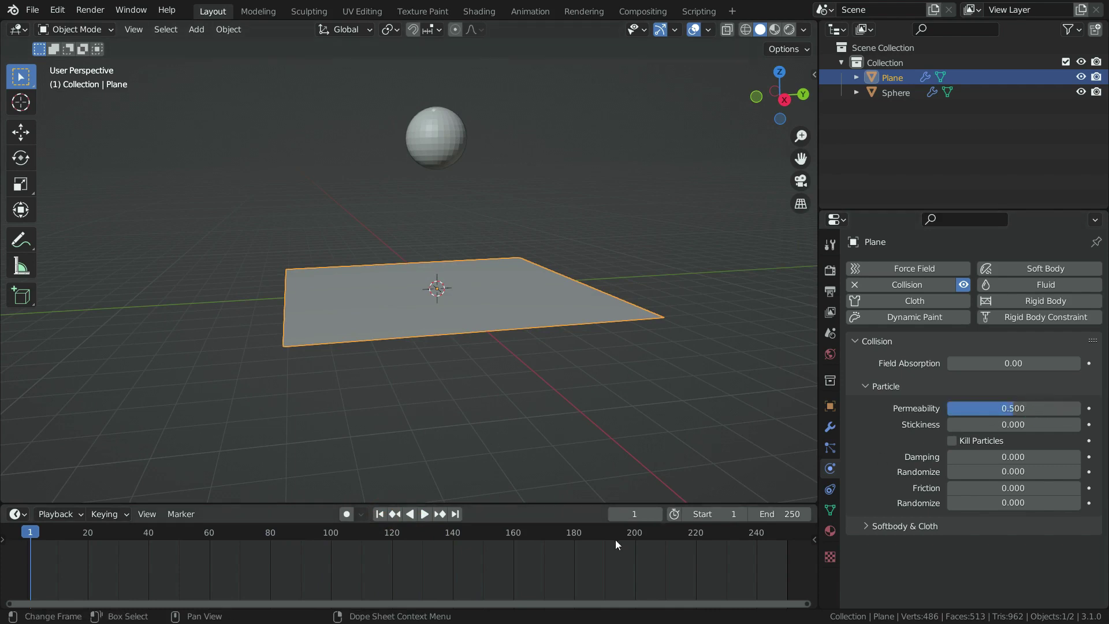
{"action": "left_click", "coordinate": [425, 514]}
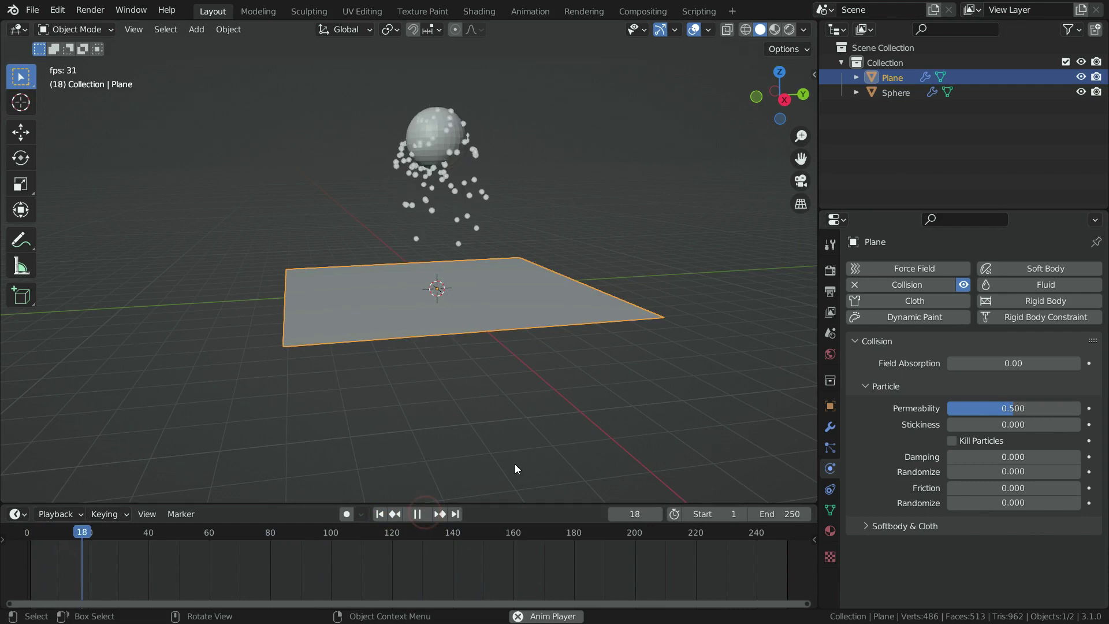
{"action": "middle_click_drag", "start_coordinate": [524, 452], "coordinate": [512, 435]}
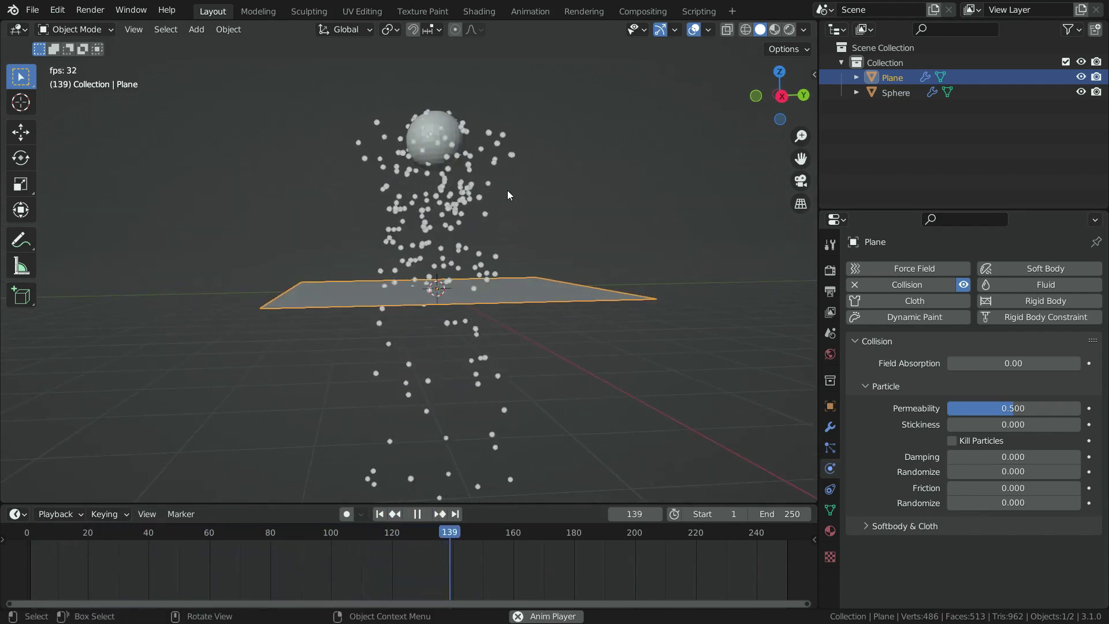
{"action": "left_click", "coordinate": [417, 515]}
{"action": "left_click", "coordinate": [380, 514]}
Set Permeability to 0.000 and replay to see particles bounce off the plane.
{"action": "middle_click_drag", "start_coordinate": [548, 346], "coordinate": [560, 375]}
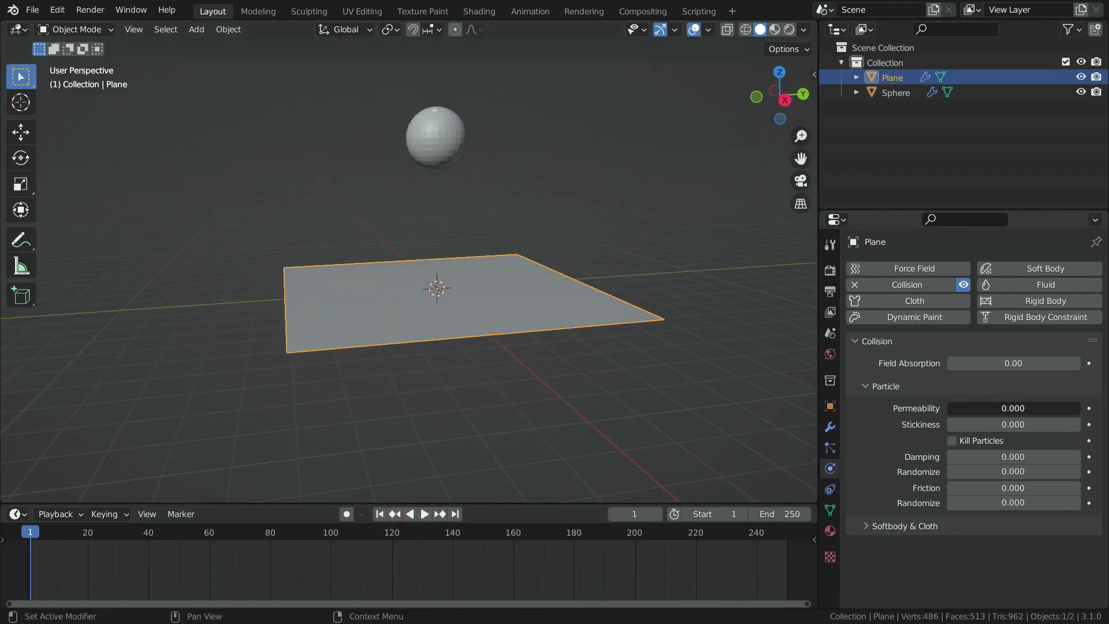
{"action": "left_click", "coordinate": [1030, 405]}
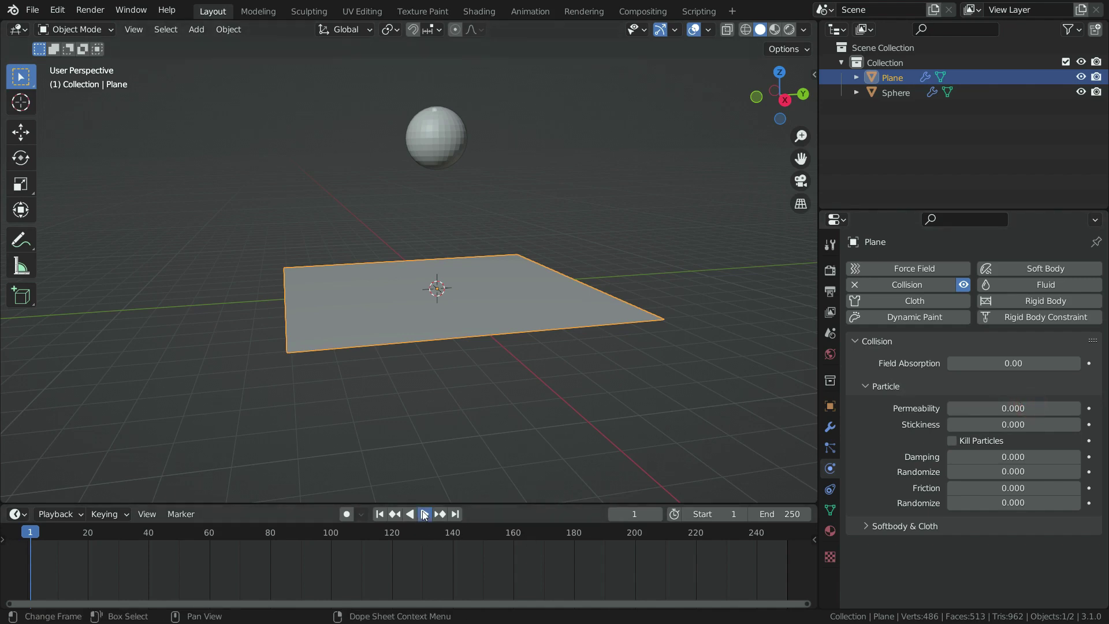
{"action": "left_click", "coordinate": [425, 514]}
{"action": "middle_click_drag", "start_coordinate": [516, 415], "coordinate": [505, 406]}
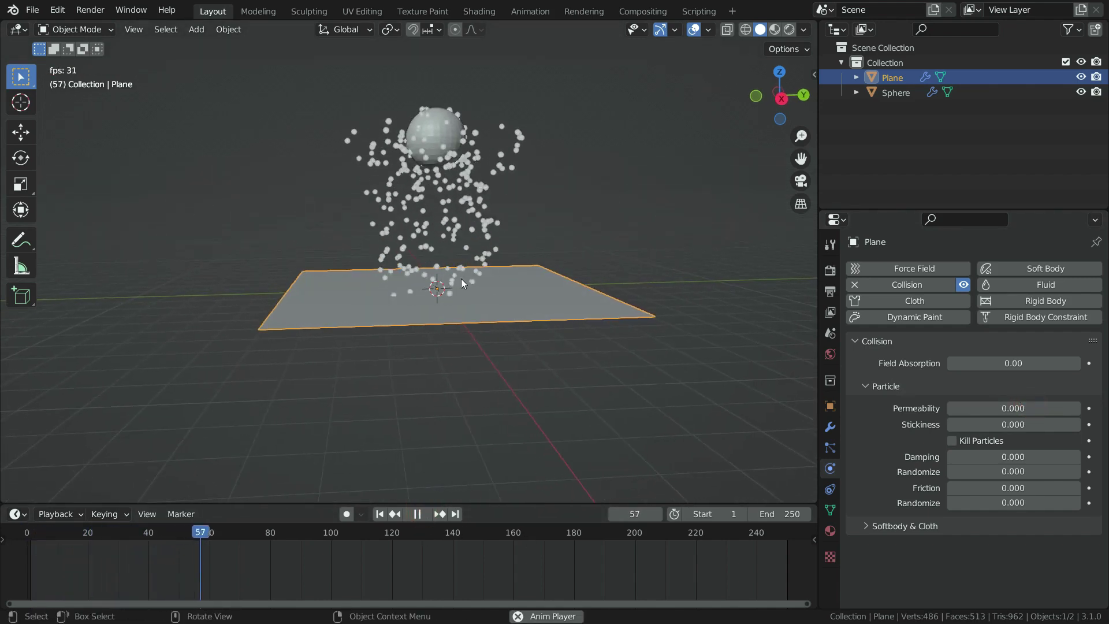
{"action": "left_click", "coordinate": [418, 514]}
{"action": "left_click", "coordinate": [380, 514]}
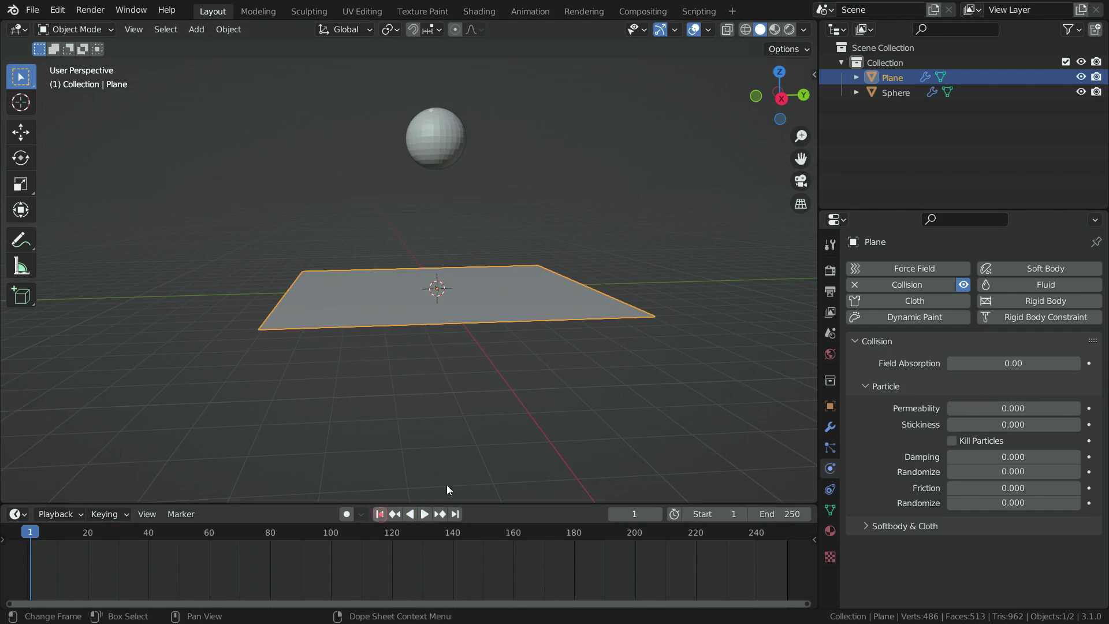
{"action": "middle_click_drag", "start_coordinate": [606, 228], "coordinate": [617, 263]}
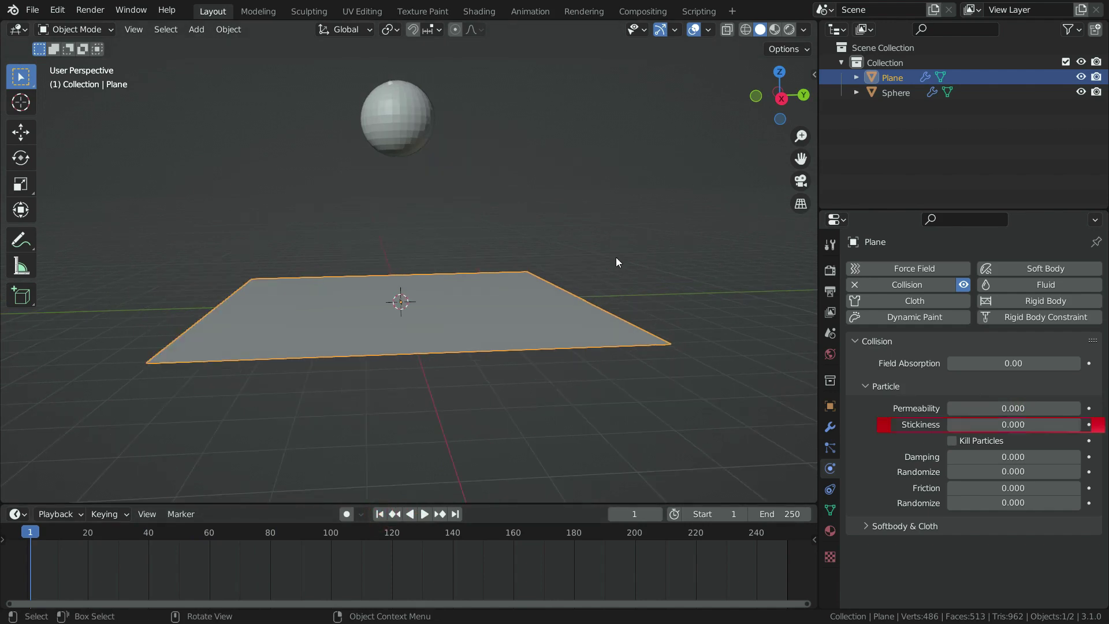
Set Stickiness to 1.200 and play the animation to test it.
{"action": "left_click", "coordinate": [958, 427]}
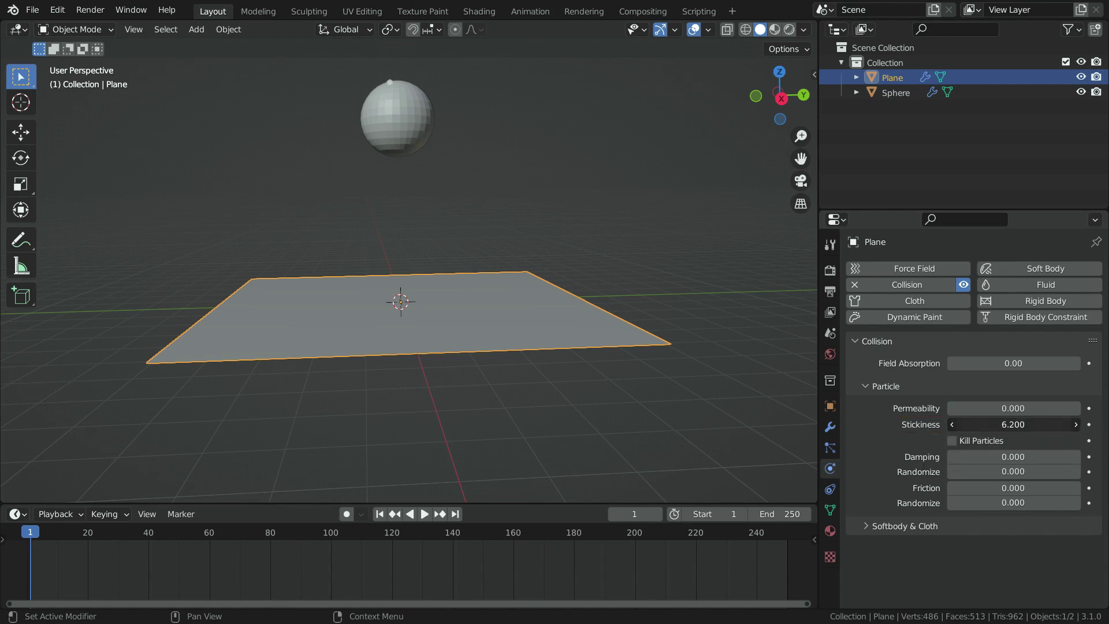
{"action": "left_click_drag", "start_coordinate": [959, 427], "coordinate": [979, 423]}
{"action": "left_click", "coordinate": [427, 514]}
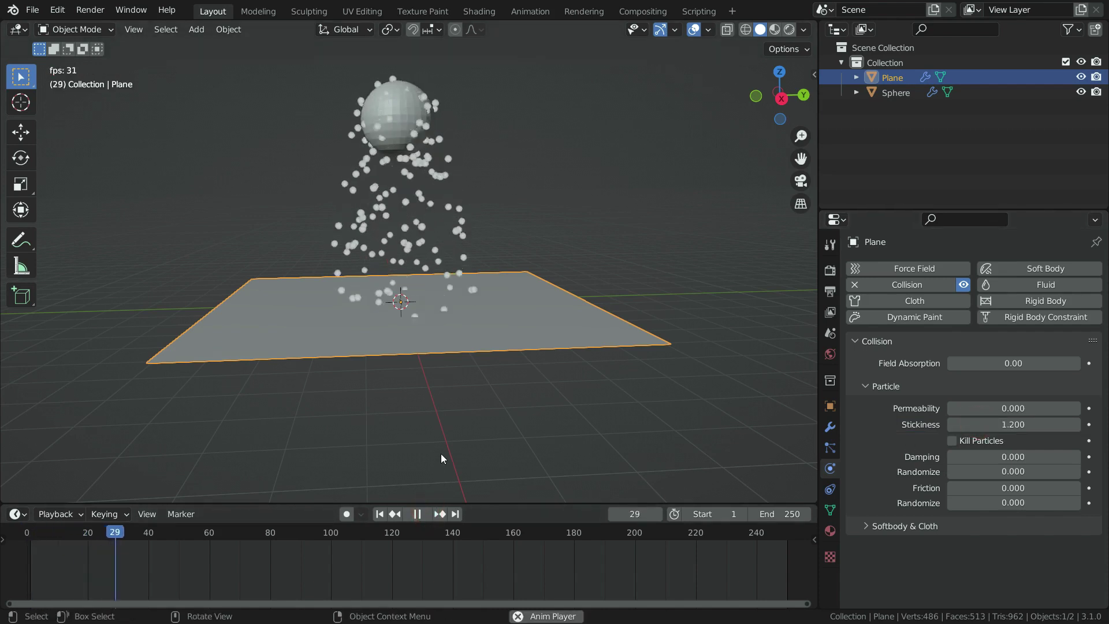
{"action": "left_click", "coordinate": [424, 515]}
Raise Stickiness to 8.100, replay the particles, and rewind to frame 1.
{"action": "left_click_drag", "start_coordinate": [959, 428], "coordinate": [1095, 427]}
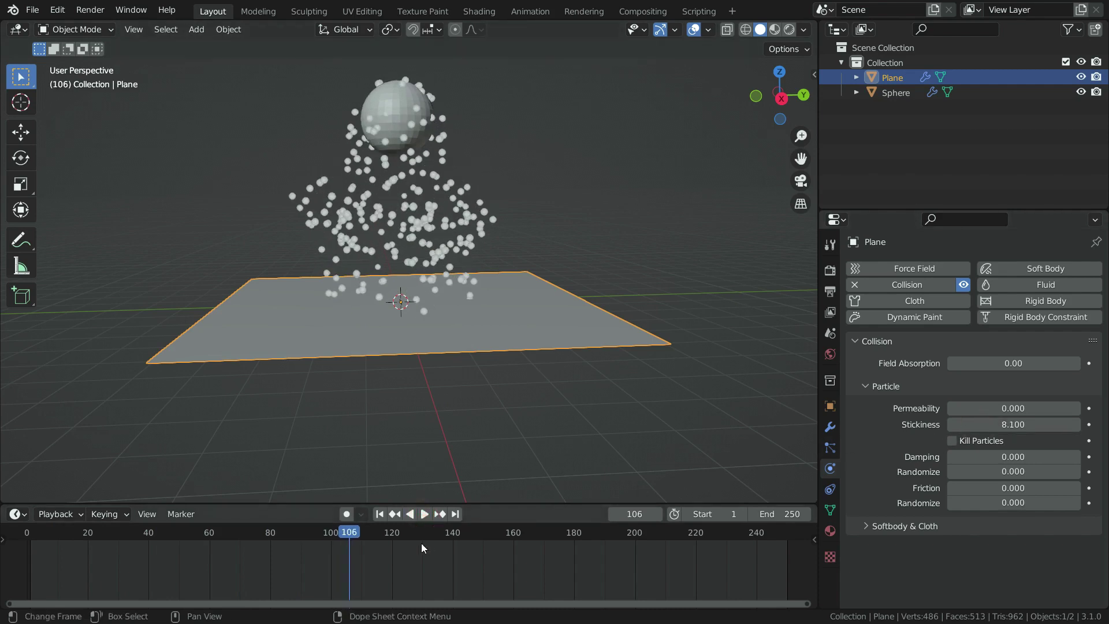
{"action": "left_click", "coordinate": [425, 514]}
{"action": "middle_click_drag", "start_coordinate": [401, 407], "coordinate": [422, 293]}
{"action": "left_click", "coordinate": [413, 514]}
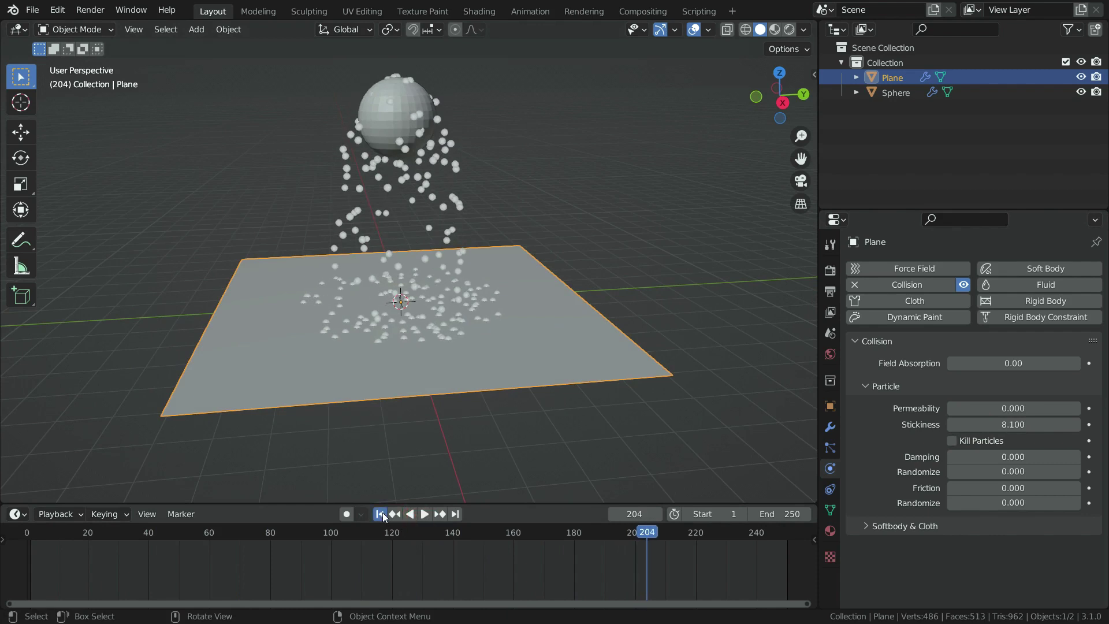
{"action": "left_click", "coordinate": [379, 513]}
Set Stickiness to 10 and play the animation from frame 1.
{"action": "left_click", "coordinate": [964, 425]}
{"action": "type", "text": "10"}
{"action": "key", "text": "Return"}
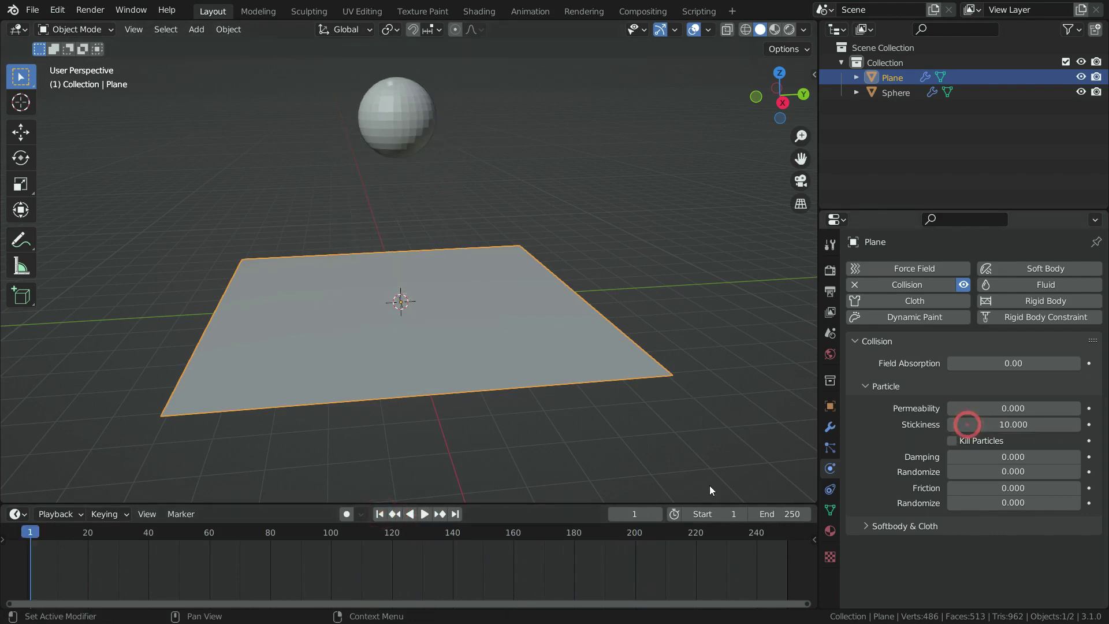
{"action": "left_click", "coordinate": [429, 515]}
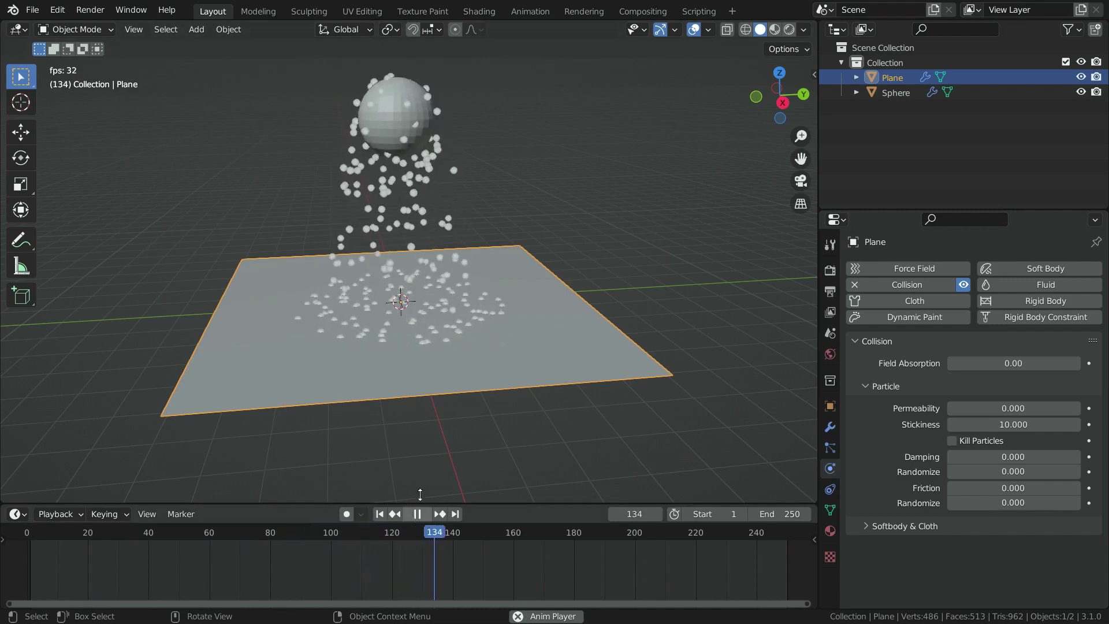
{"action": "left_click", "coordinate": [419, 515]}
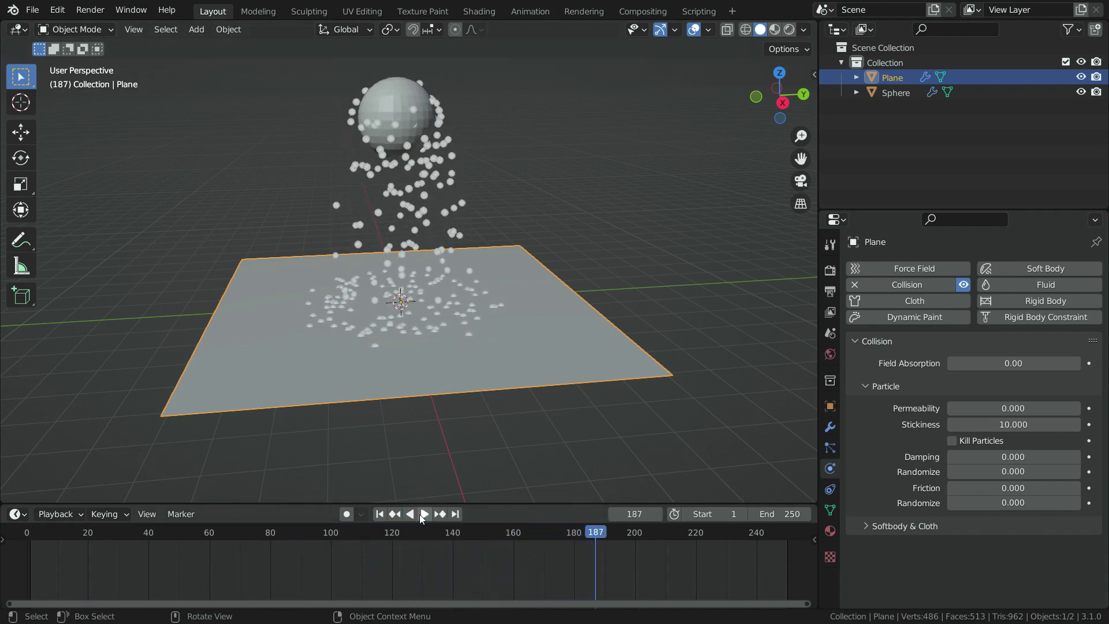
{"action": "left_click", "coordinate": [379, 514]}
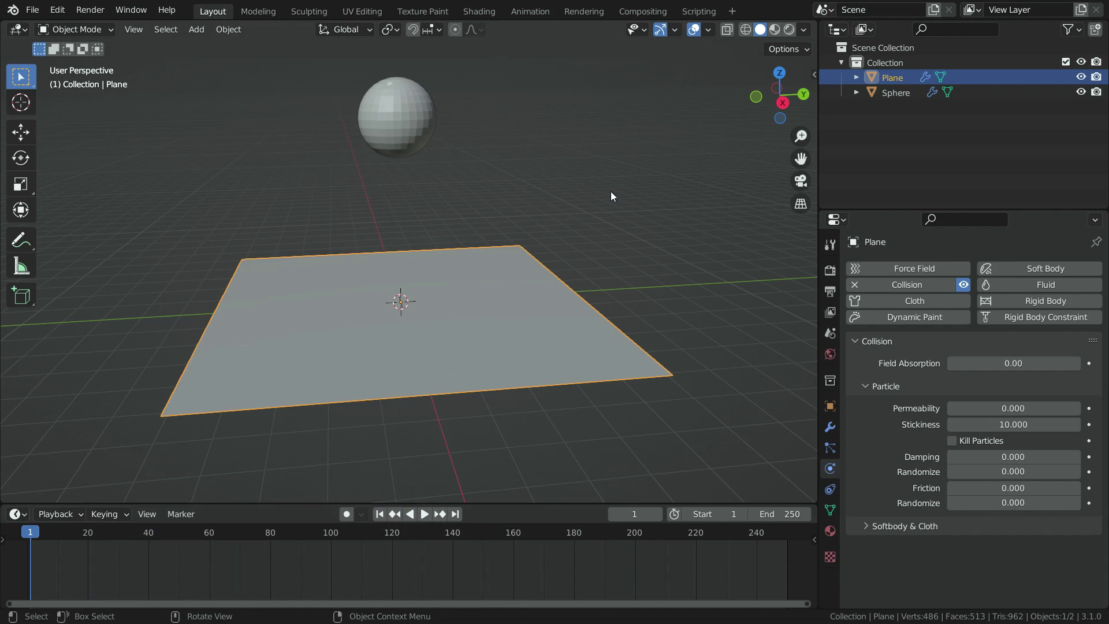
Reset Stickiness to 0.
{"action": "left_click", "coordinate": [1031, 425]}
{"action": "type", "text": "0"}
{"action": "key", "text": "Return"}
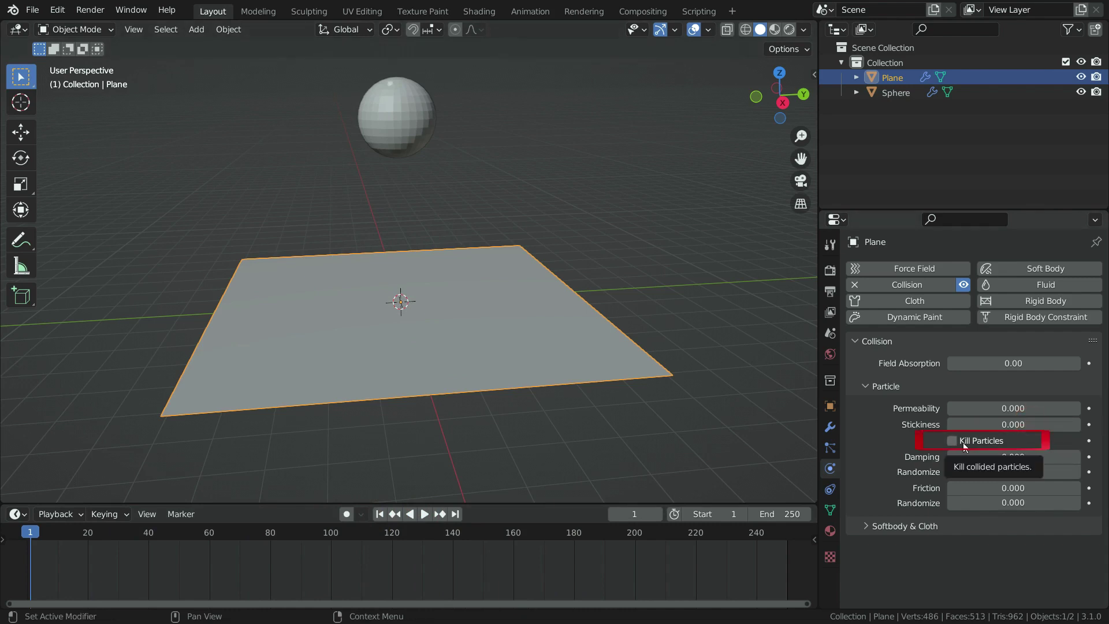
Play back particles vanishing on the plane with Kill Particles, then turn Kill Particles off.
{"action": "left_click", "coordinate": [423, 515]}
{"action": "middle_click_drag", "start_coordinate": [433, 455], "coordinate": [411, 377]}
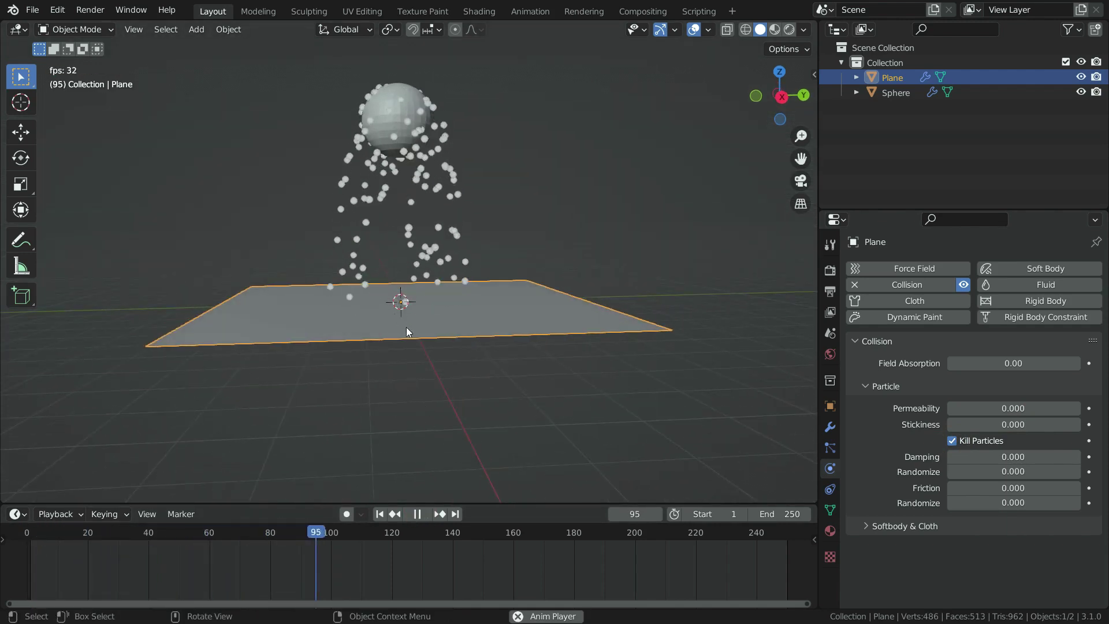
{"action": "left_click", "coordinate": [417, 514]}
{"action": "left_click", "coordinate": [379, 514]}
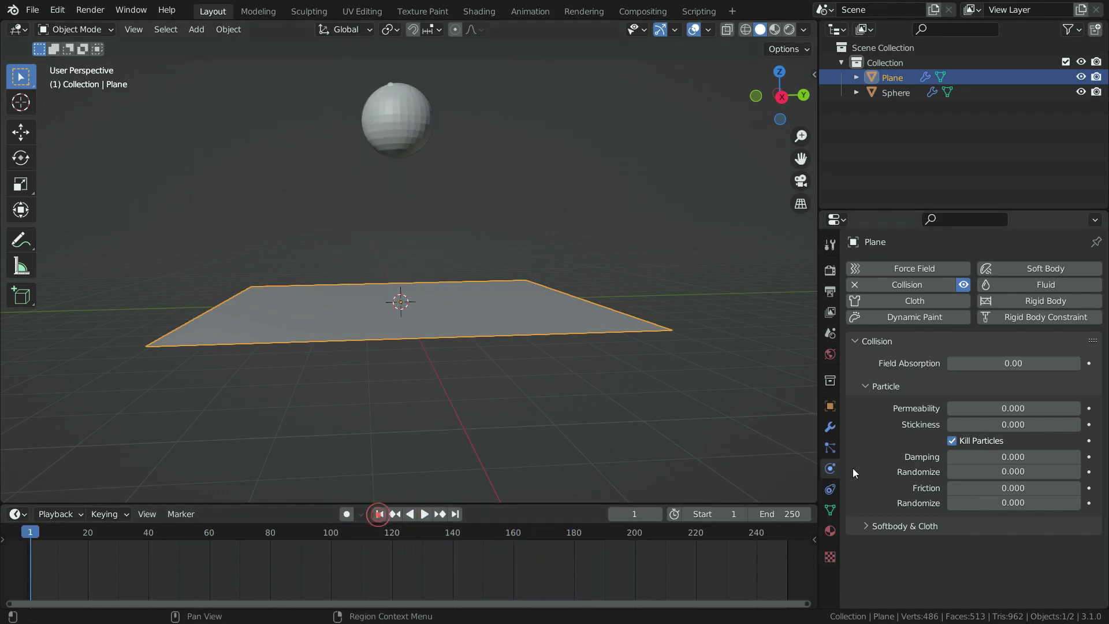
{"action": "left_click", "coordinate": [952, 441]}
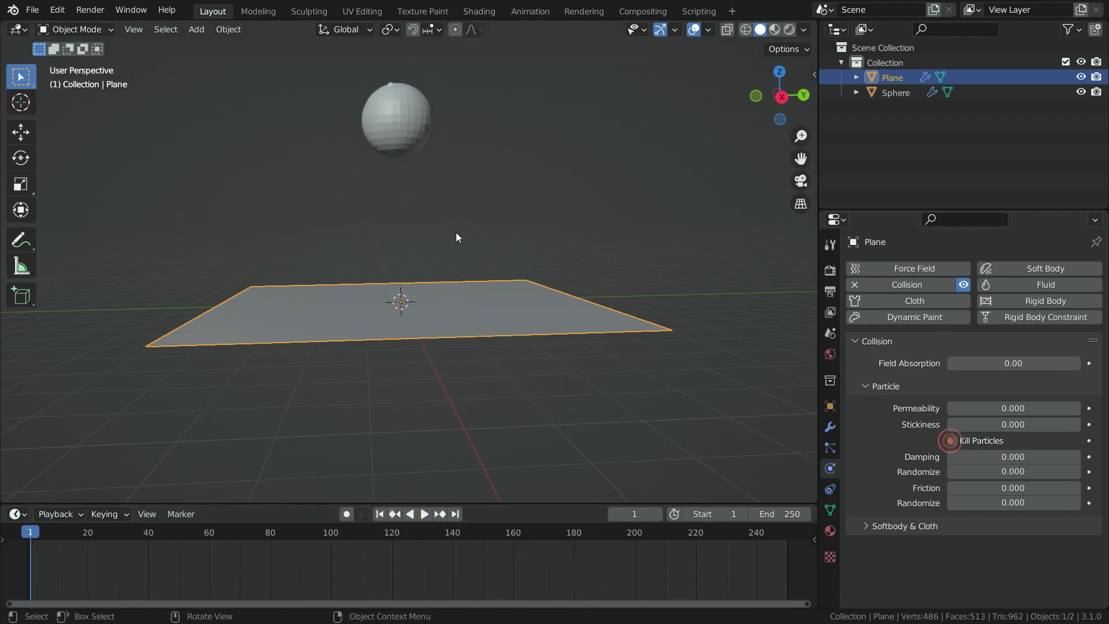
Replay the particles from frame 1, then nudge Damping up and test it in playback.
{"action": "left_click", "coordinate": [423, 514]}
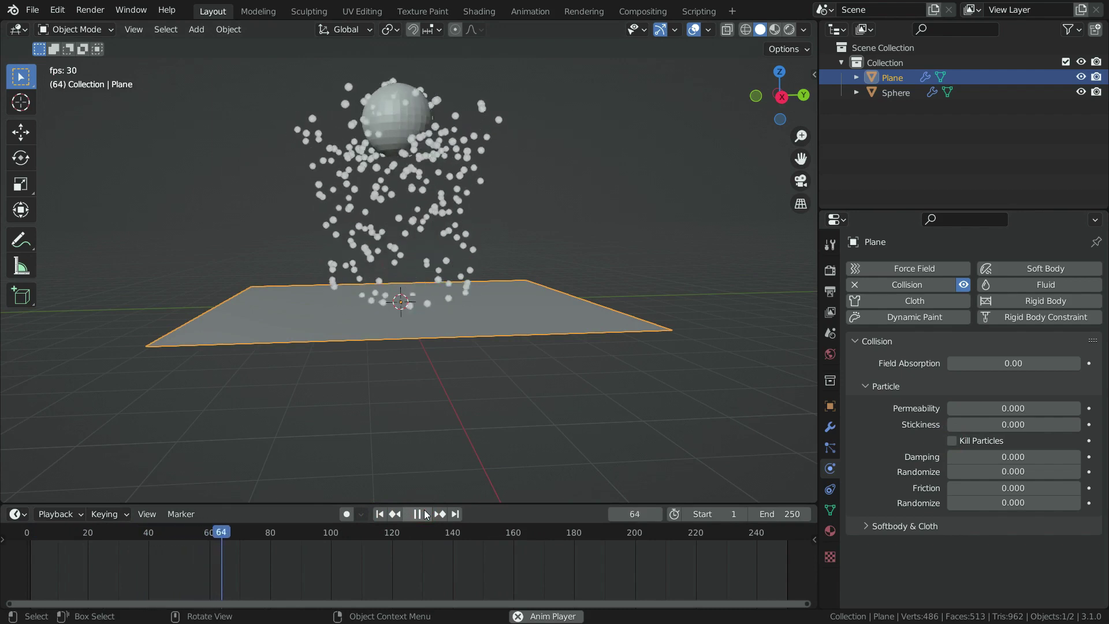
{"action": "left_click", "coordinate": [418, 514]}
{"action": "left_click", "coordinate": [380, 516]}
{"action": "middle_click_drag", "start_coordinate": [445, 304], "coordinate": [453, 315]}
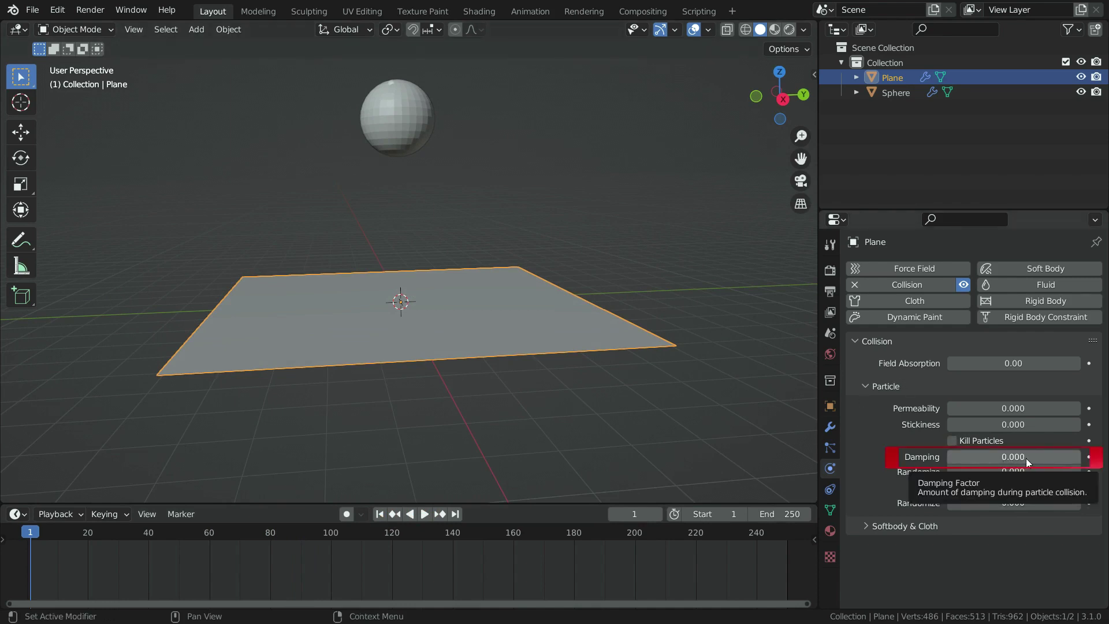
{"action": "left_click_drag", "start_coordinate": [949, 456], "coordinate": [960, 456]}
{"action": "left_click", "coordinate": [426, 516]}
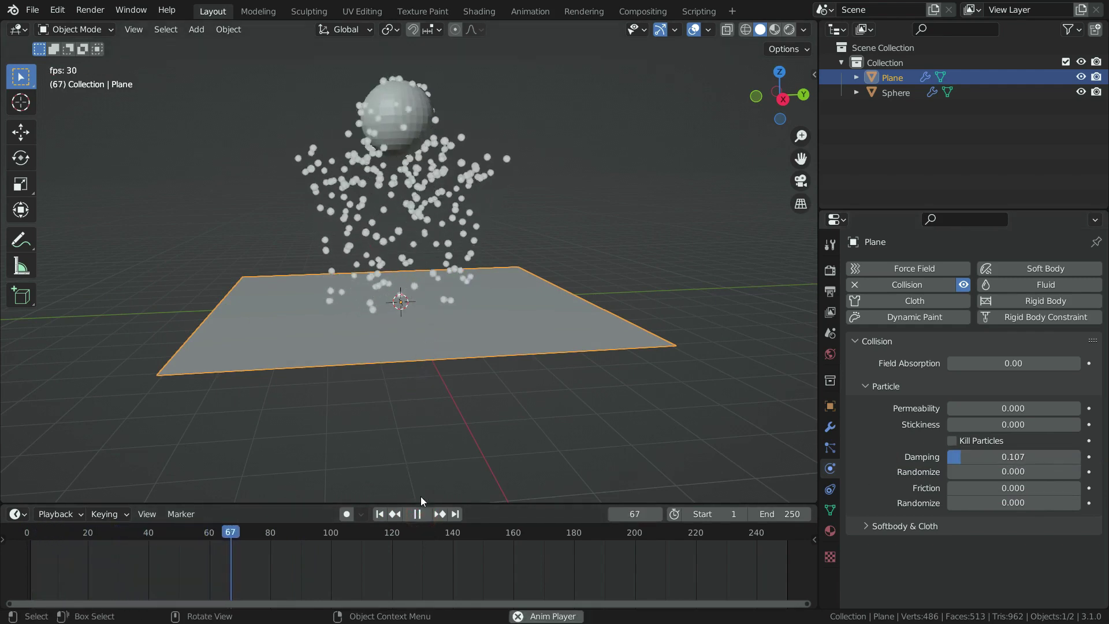
{"action": "left_click", "coordinate": [417, 514]}
Raise Damping further and replay the particles from frame 1.
{"action": "left_click_drag", "start_coordinate": [956, 456], "coordinate": [994, 461]}
{"action": "left_click", "coordinate": [379, 514]}
{"action": "left_click", "coordinate": [423, 514]}
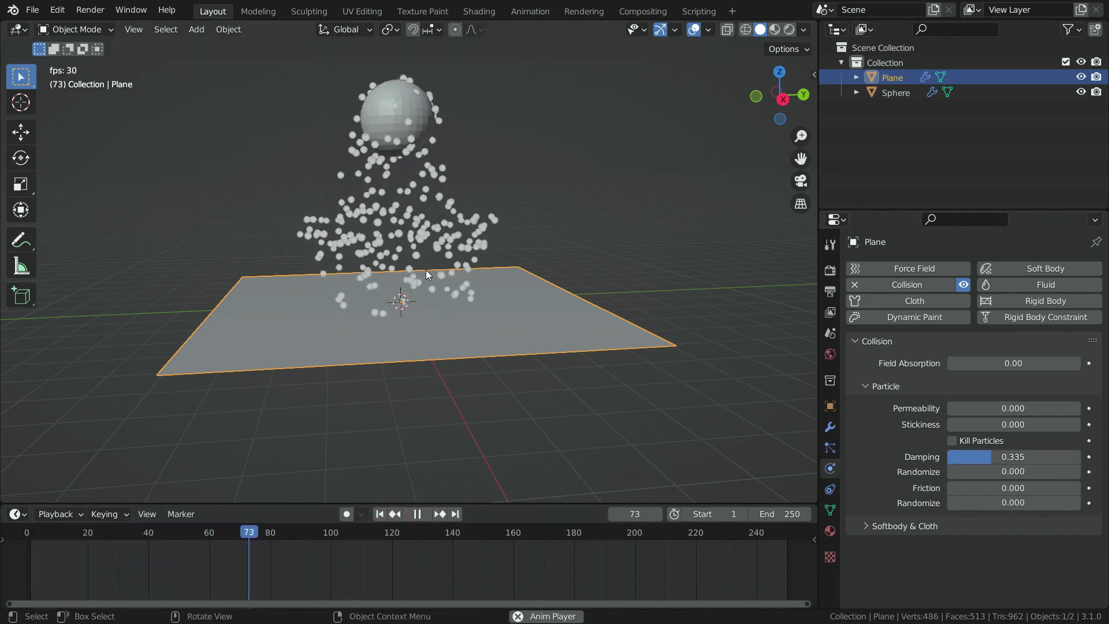
{"action": "left_click", "coordinate": [417, 514]}
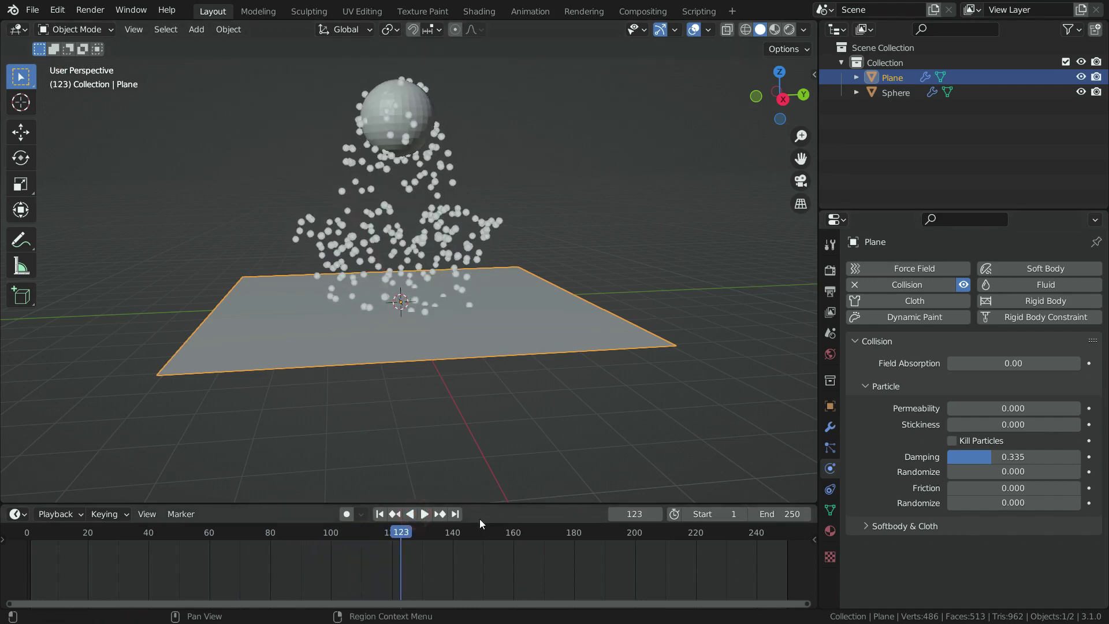
{"action": "left_click", "coordinate": [379, 514]}
Raise Damping to 0.571, test it in playback, then set Damping Randomize to 0.455.
{"action": "left_click_drag", "start_coordinate": [977, 456], "coordinate": [1008, 456]}
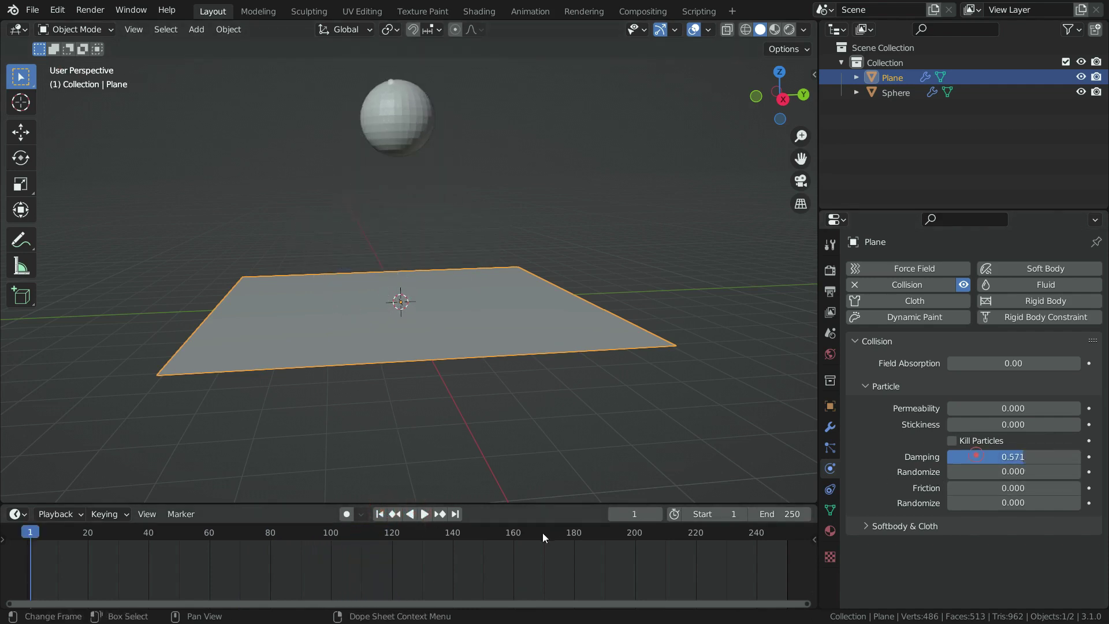
{"action": "left_click", "coordinate": [425, 513]}
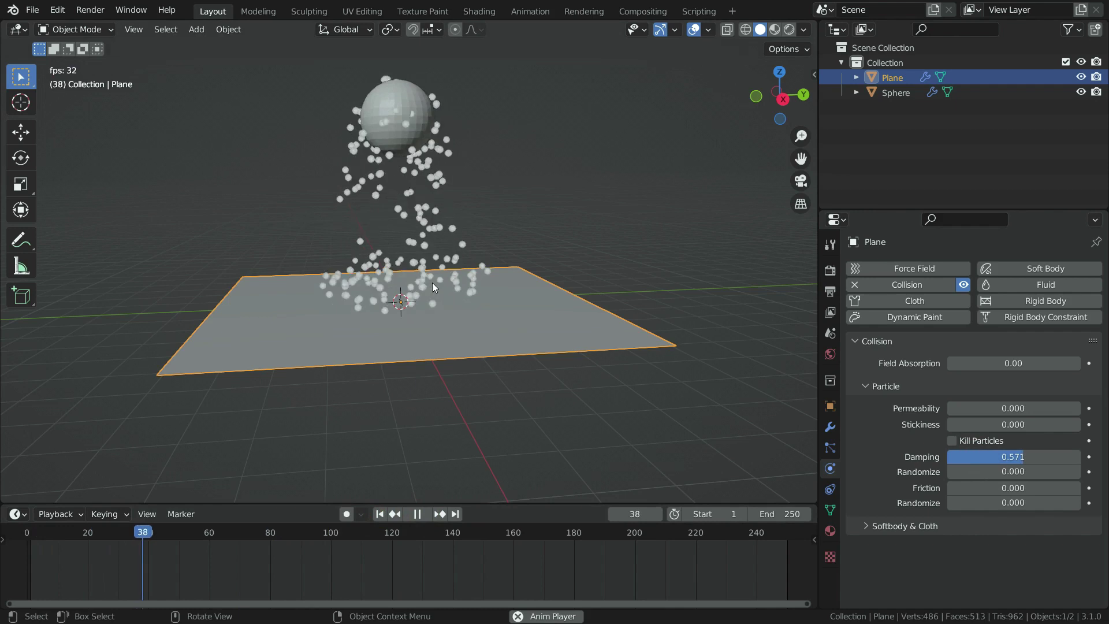
{"action": "scroll", "coordinate": [442, 292], "scroll_direction": "up", "scroll_amount": 3}
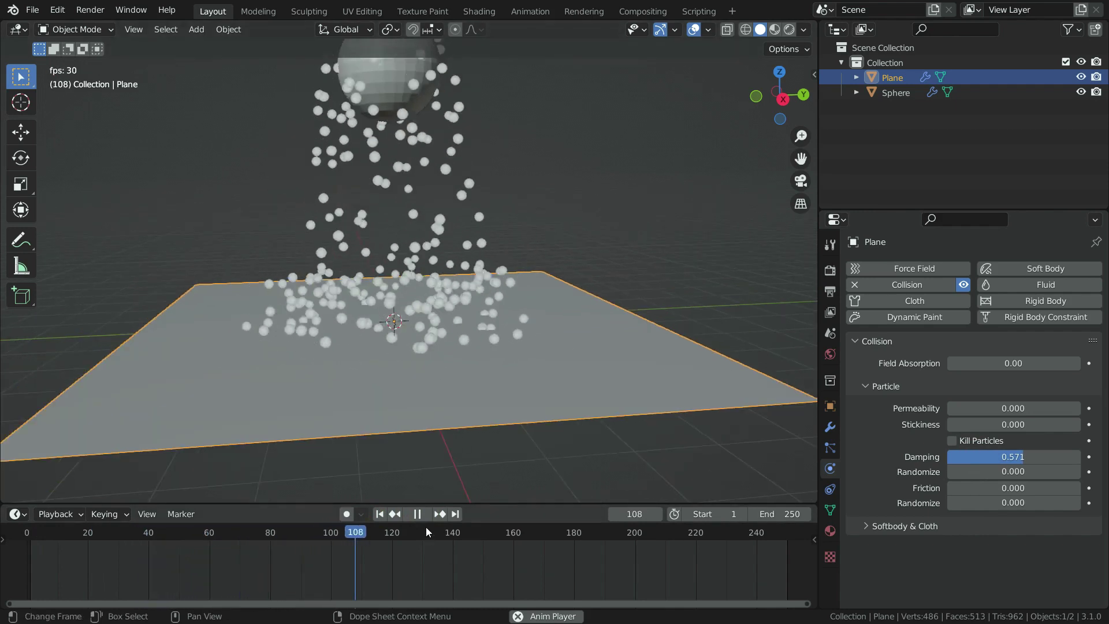
{"action": "left_click", "coordinate": [420, 512]}
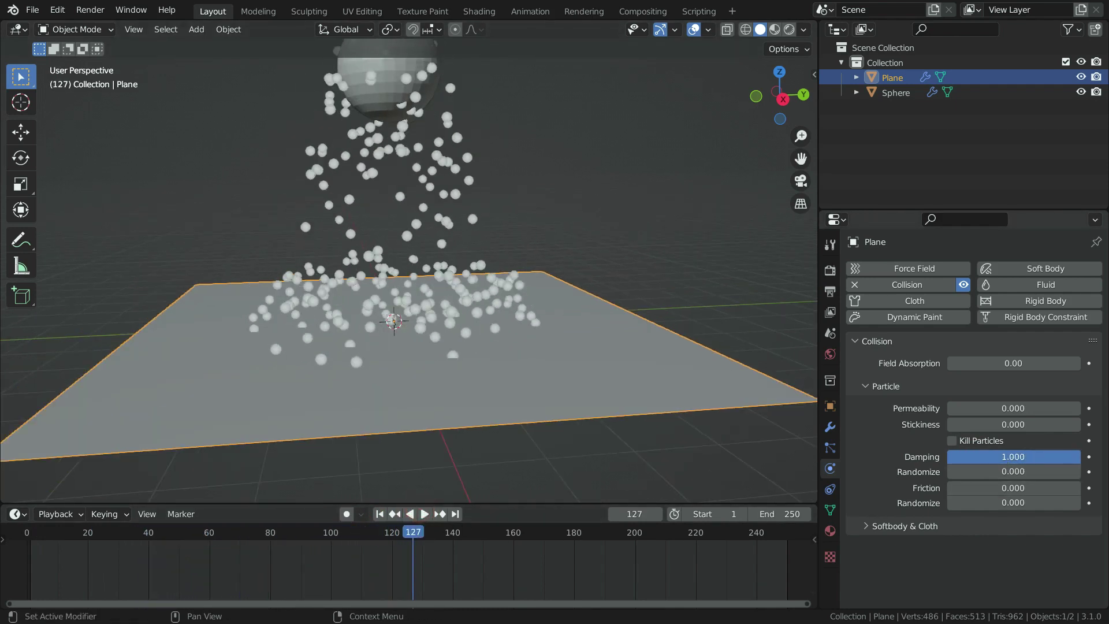
{"action": "left_click", "coordinate": [380, 514]}
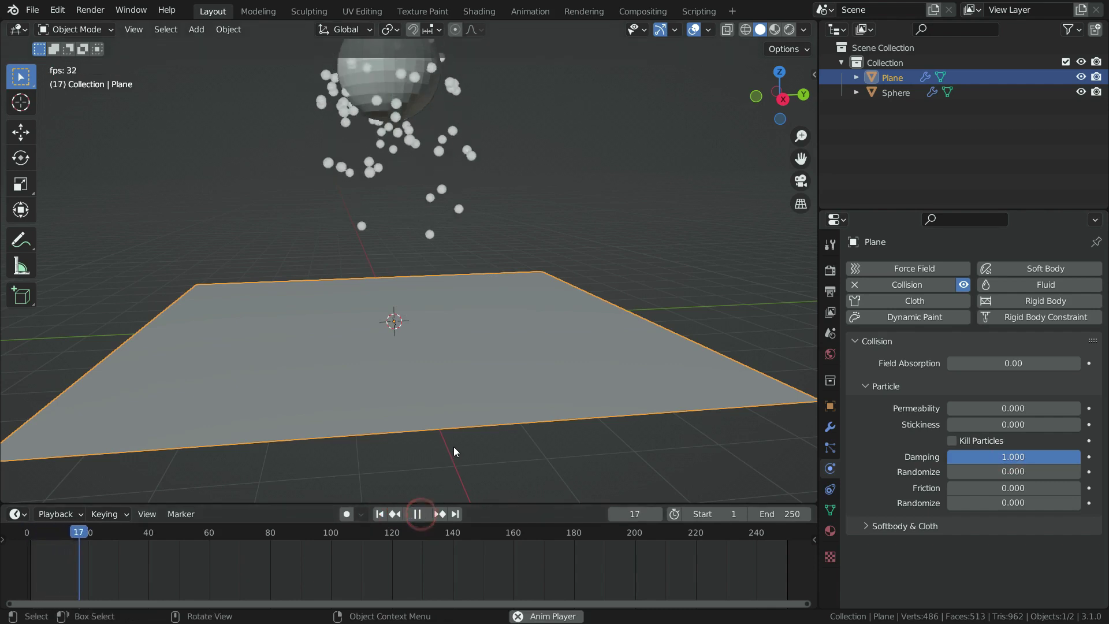
{"action": "middle_click_drag", "start_coordinate": [380, 356], "coordinate": [384, 372]}
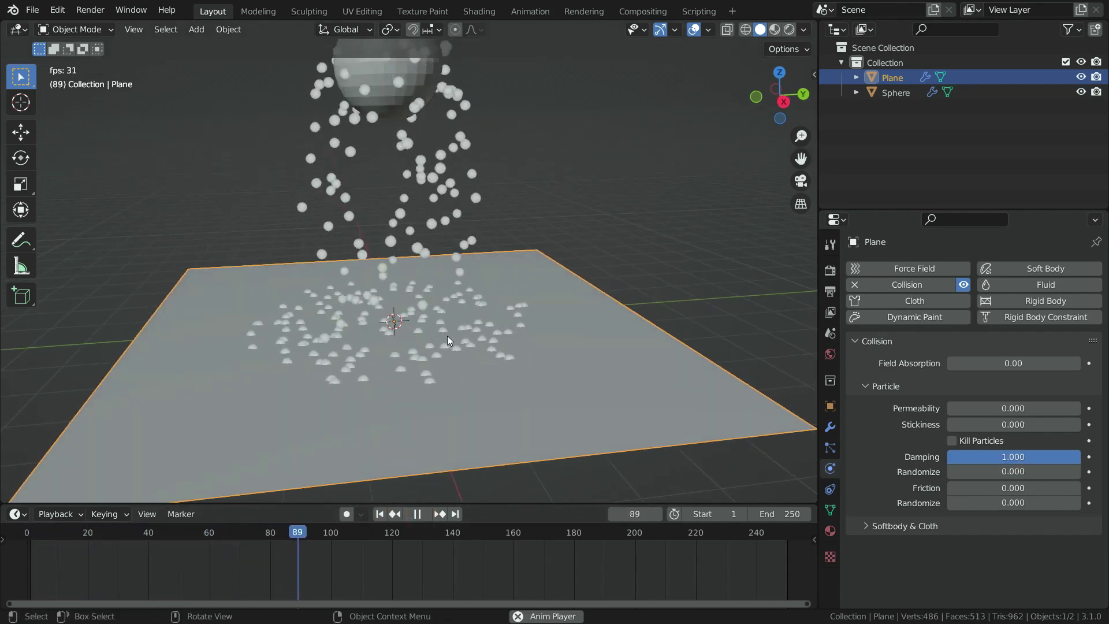
{"action": "left_click", "coordinate": [417, 514]}
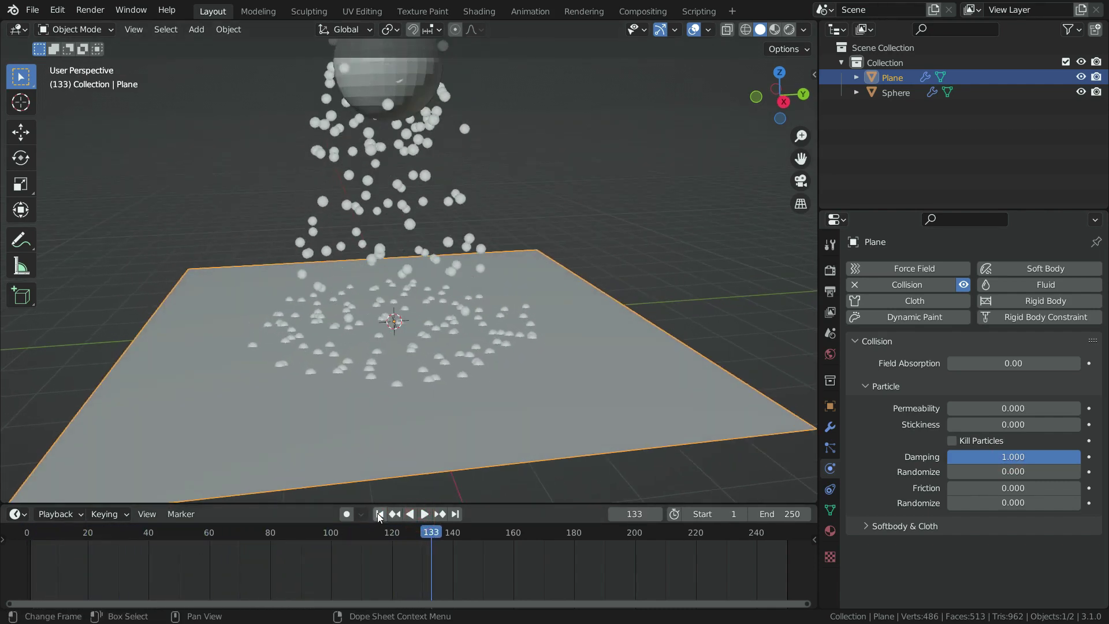
{"action": "left_click", "coordinate": [379, 513]}
{"action": "left_click_drag", "start_coordinate": [960, 470], "coordinate": [1009, 471]}
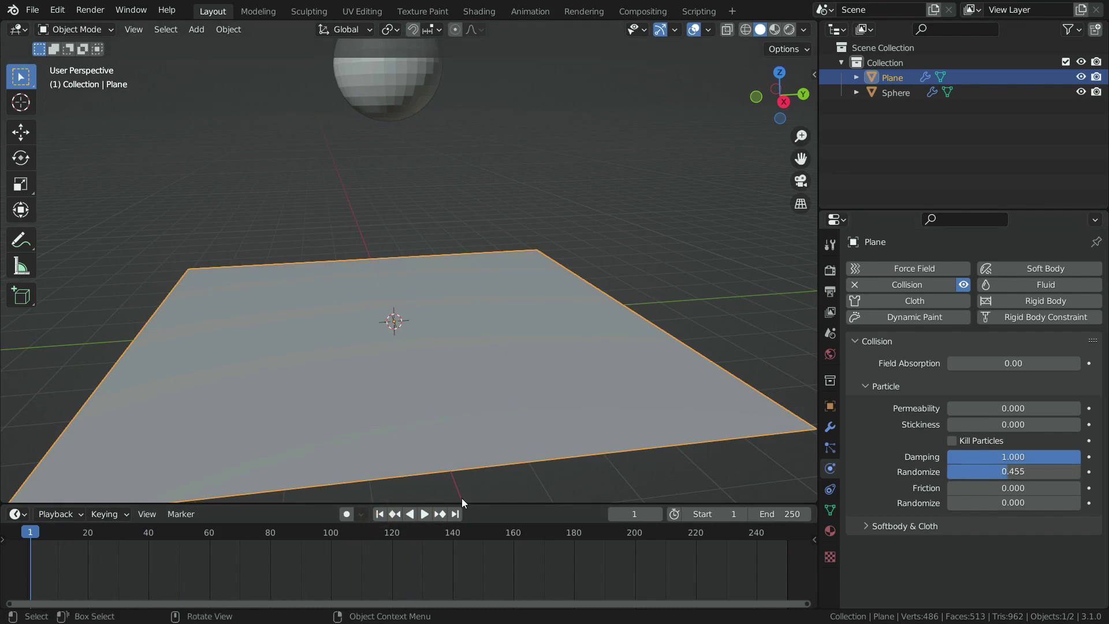
{"action": "left_click", "coordinate": [422, 514]}
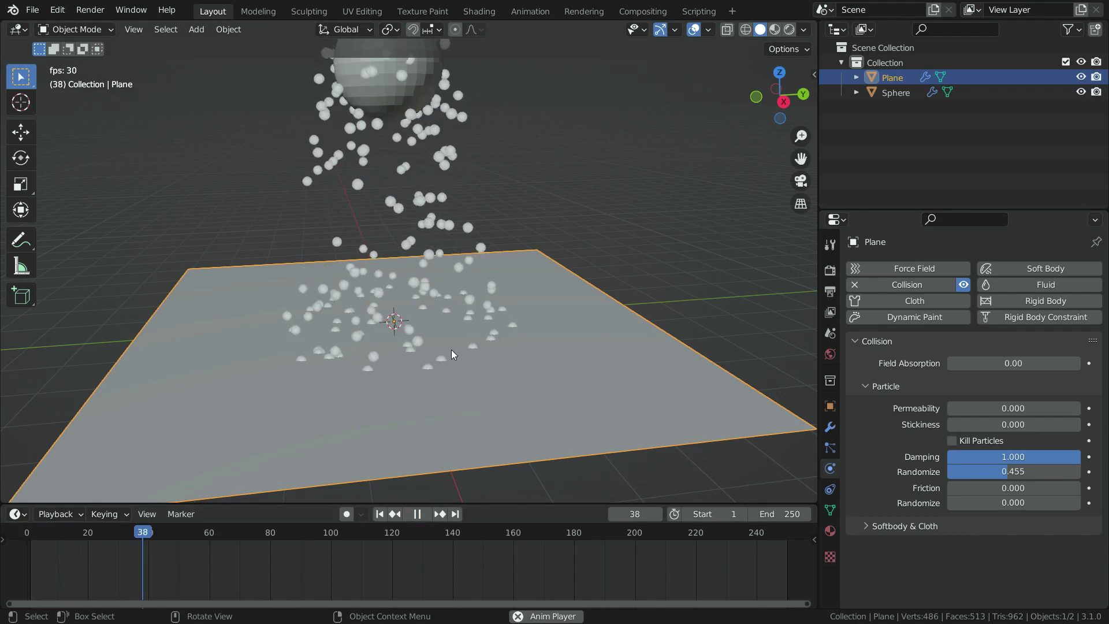
{"action": "middle_click_drag", "start_coordinate": [401, 386], "coordinate": [397, 364]}
{"action": "middle_click_drag", "start_coordinate": [422, 321], "coordinate": [420, 358]}
{"action": "left_click", "coordinate": [424, 514]}
{"action": "left_click_drag", "start_coordinate": [1008, 470], "coordinate": [1083, 472]}
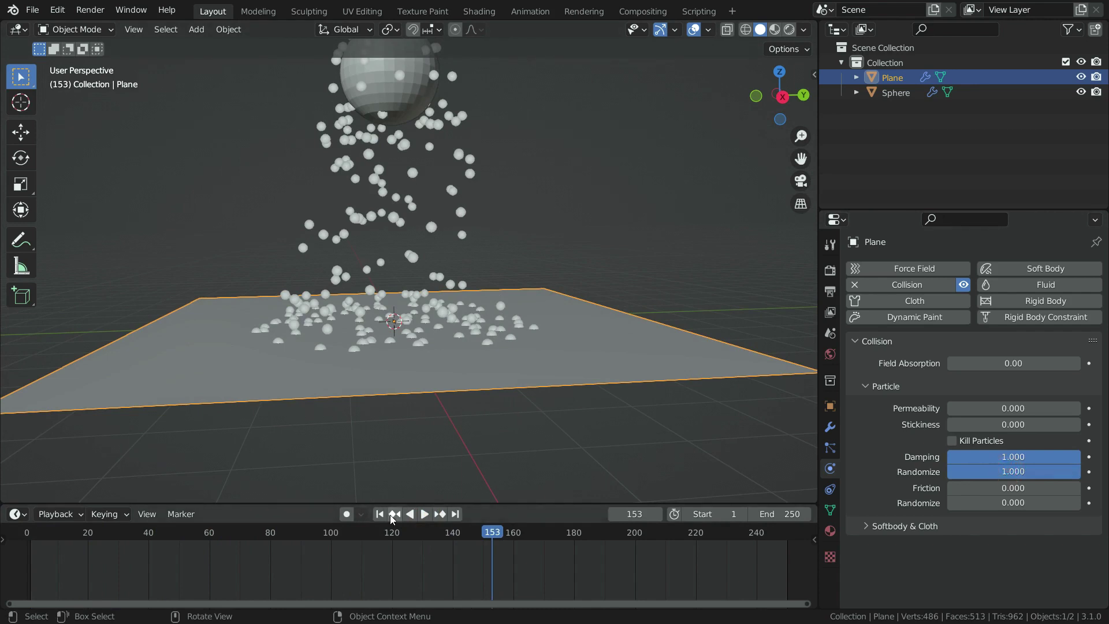
{"action": "left_click", "coordinate": [379, 514]}
{"action": "left_click", "coordinate": [423, 515]}
{"action": "middle_click_drag", "start_coordinate": [445, 409], "coordinate": [454, 361]}
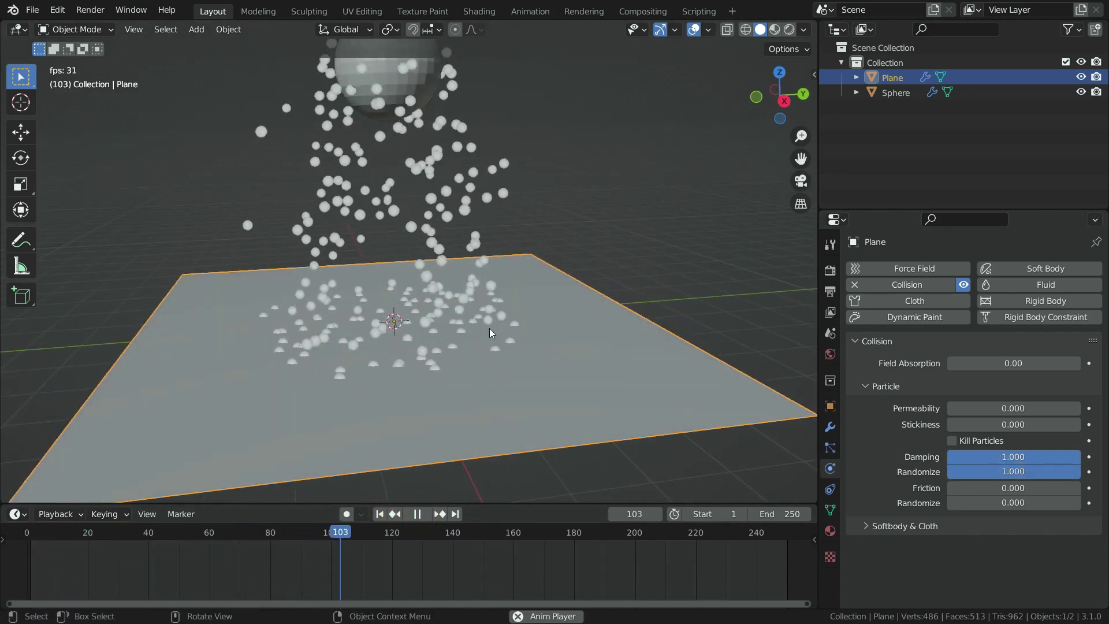
{"action": "left_click", "coordinate": [418, 515]}
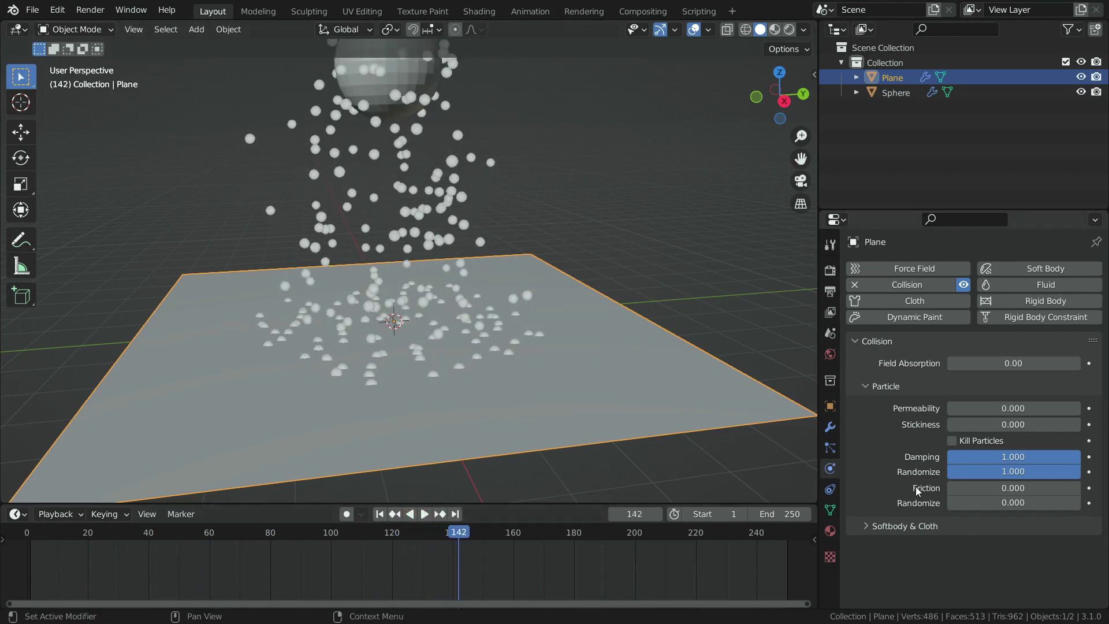
{"action": "left_click_drag", "start_coordinate": [1059, 473], "coordinate": [947, 473]}
{"action": "left_click", "coordinate": [379, 514]}
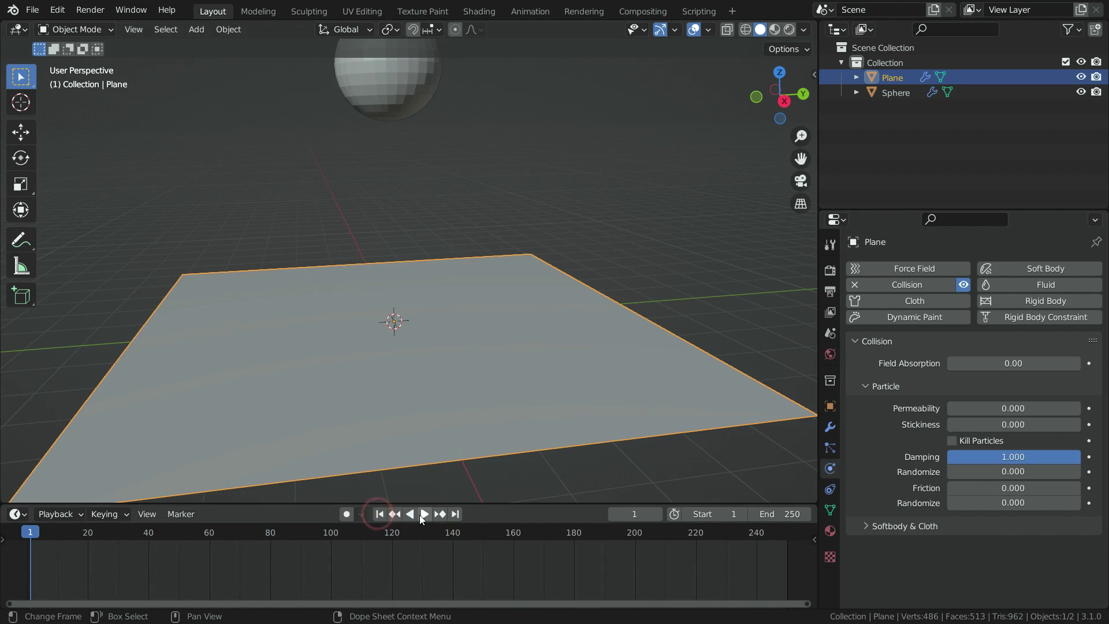
{"action": "left_click", "coordinate": [422, 515]}
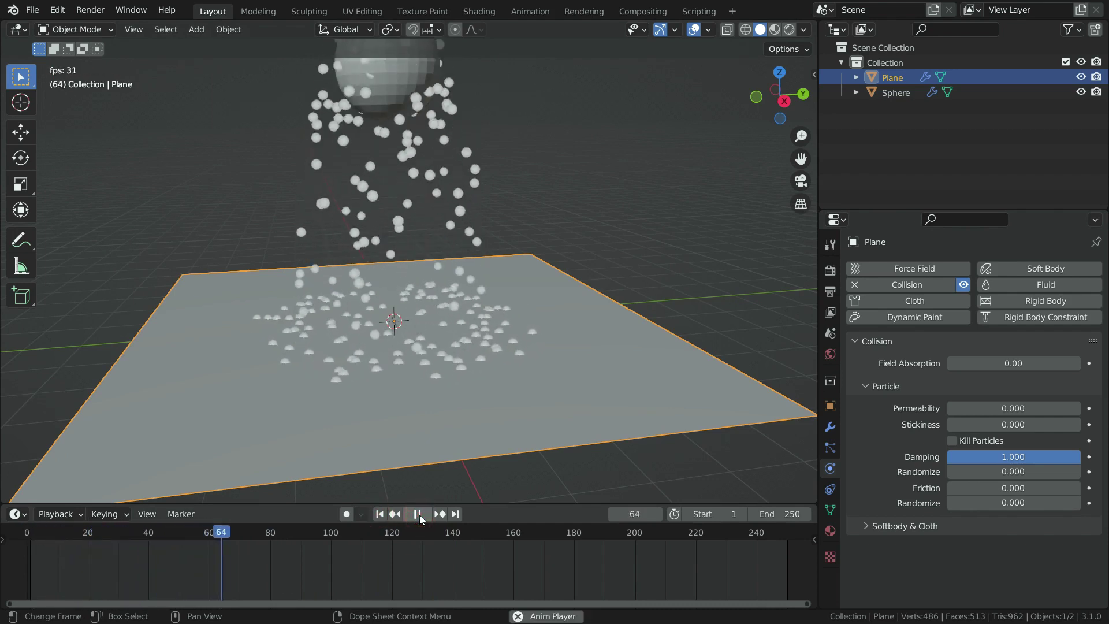
{"action": "left_click", "coordinate": [418, 514]}
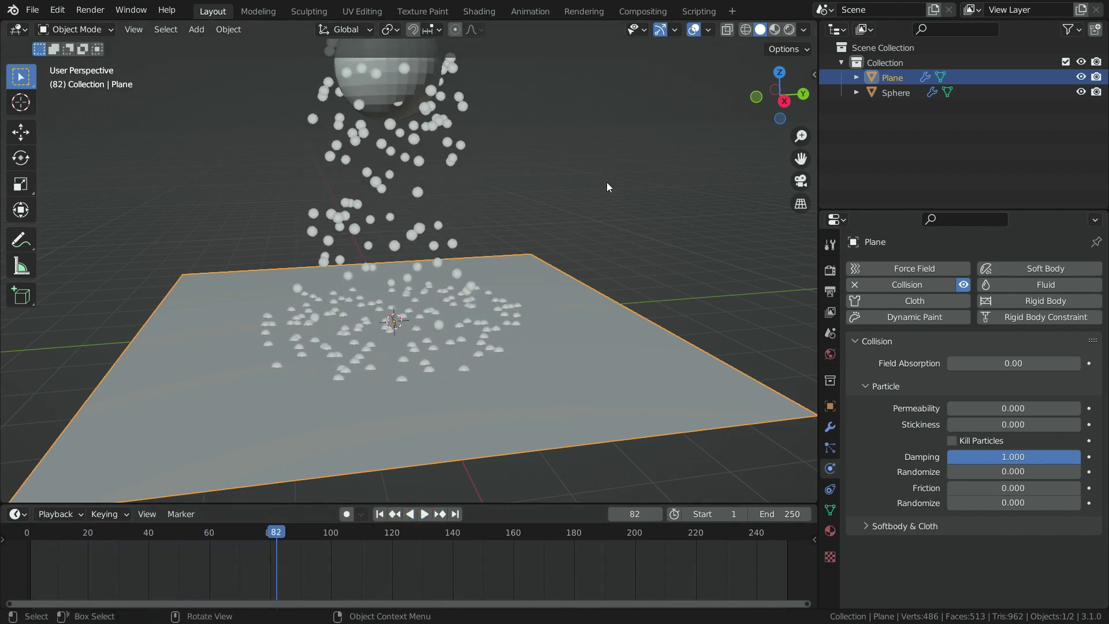
{"action": "left_click", "coordinate": [380, 515]}
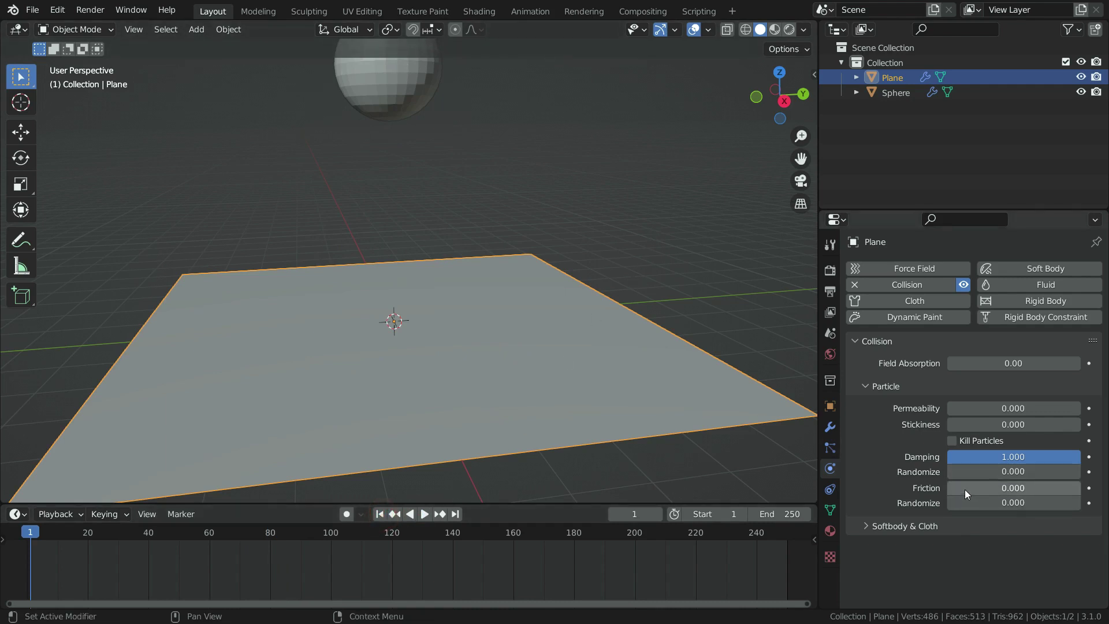
Set the plane's Friction to 0.343 and play the simulation to test it.
{"action": "left_click_drag", "start_coordinate": [962, 490], "coordinate": [985, 495]}
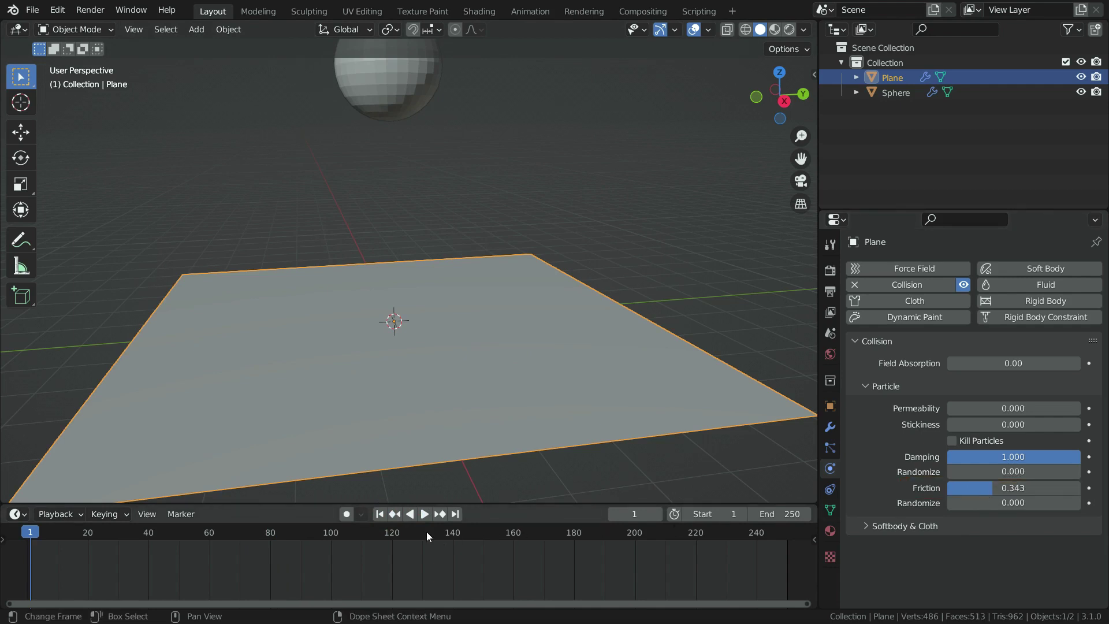
{"action": "left_click", "coordinate": [425, 516]}
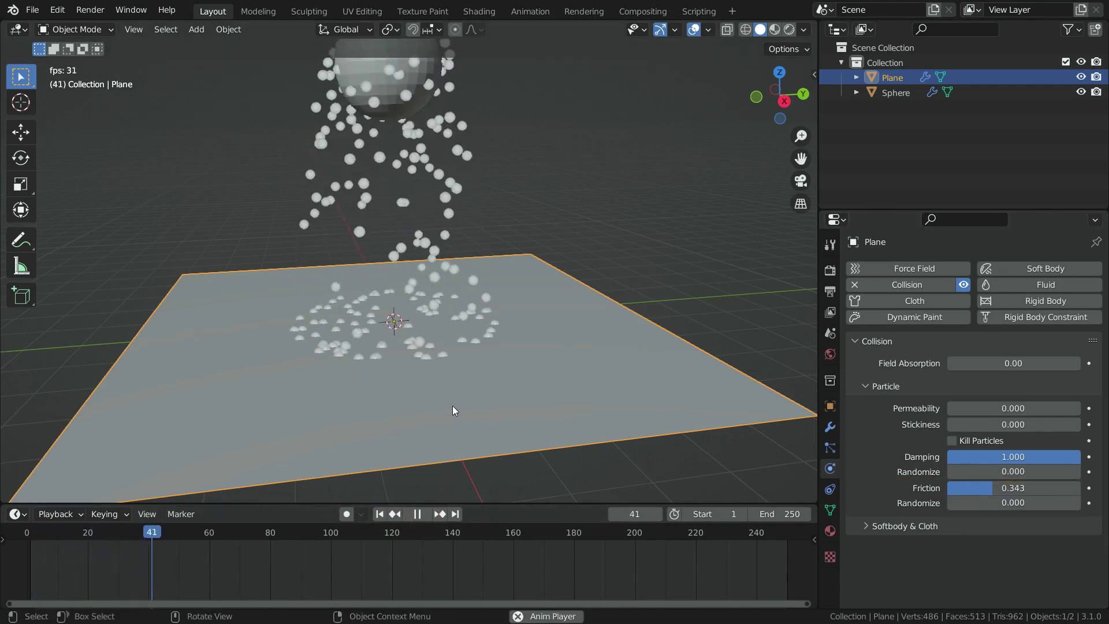
{"action": "left_click", "coordinate": [417, 515]}
Raise Friction to 1.000 and replay the simulation from frame 1.
{"action": "left_click_drag", "start_coordinate": [984, 488], "coordinate": [1078, 489]}
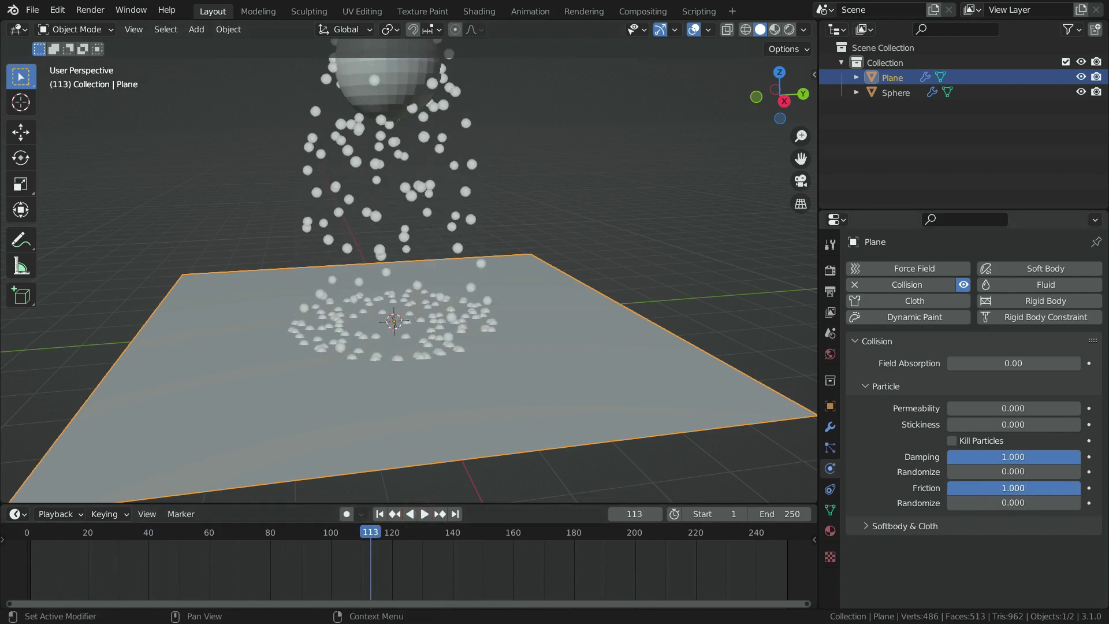
{"action": "left_click", "coordinate": [379, 514]}
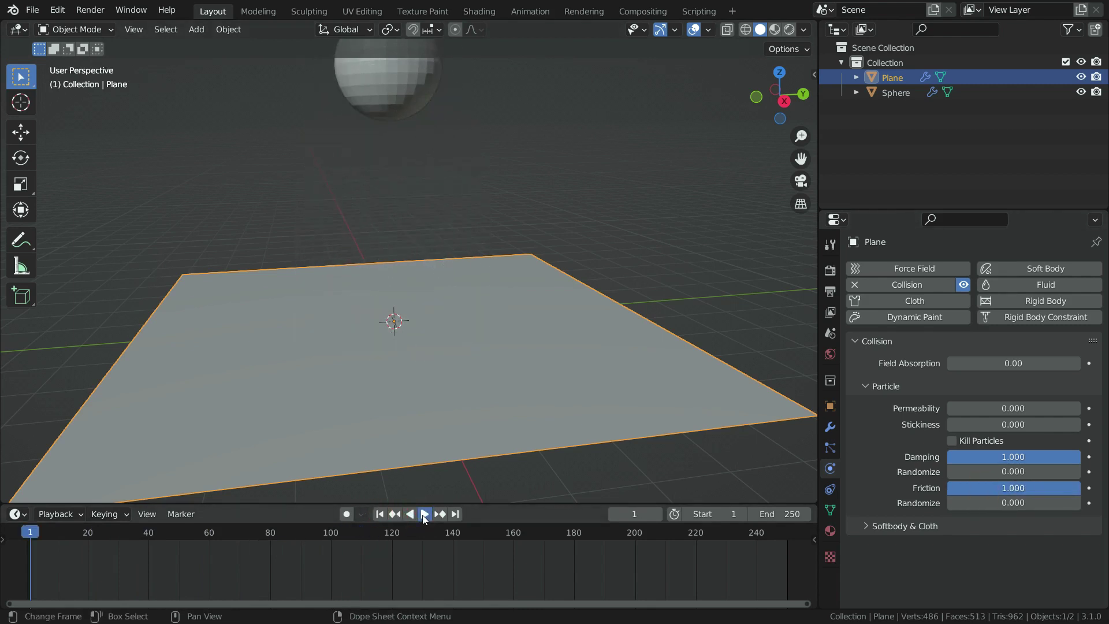
{"action": "left_click", "coordinate": [424, 515]}
{"action": "scroll", "coordinate": [399, 376], "scroll_direction": "down", "scroll_amount": 2}
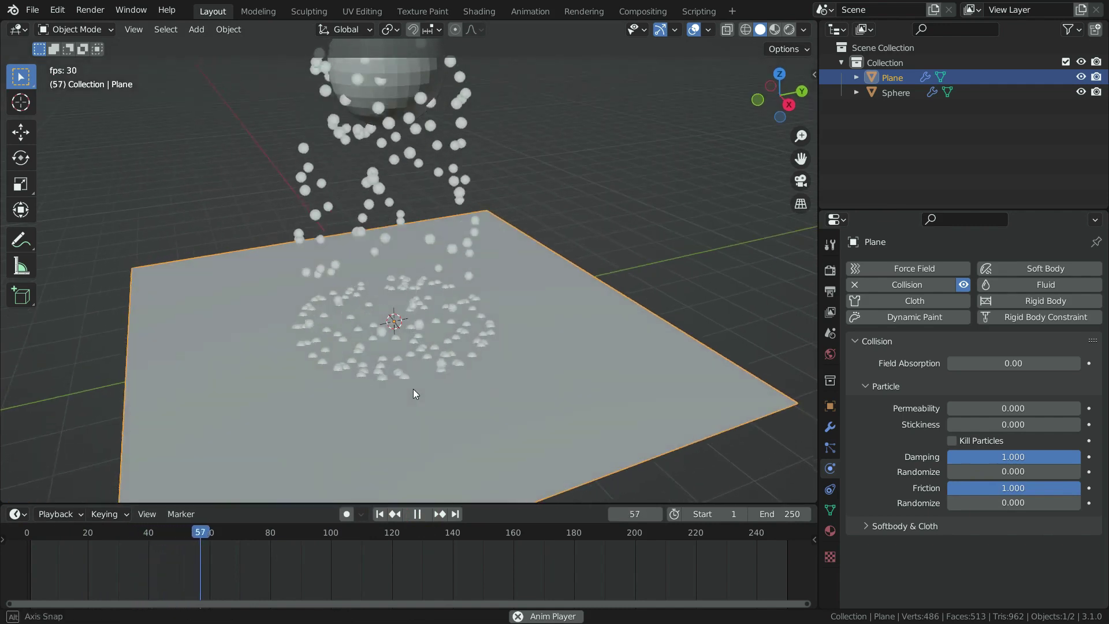
{"action": "scroll", "coordinate": [411, 341], "scroll_direction": "down", "scroll_amount": 3}
{"action": "scroll", "coordinate": [416, 353], "scroll_direction": "up", "scroll_amount": 1}
{"action": "middle_click_drag", "start_coordinate": [411, 352], "coordinate": [404, 338]}
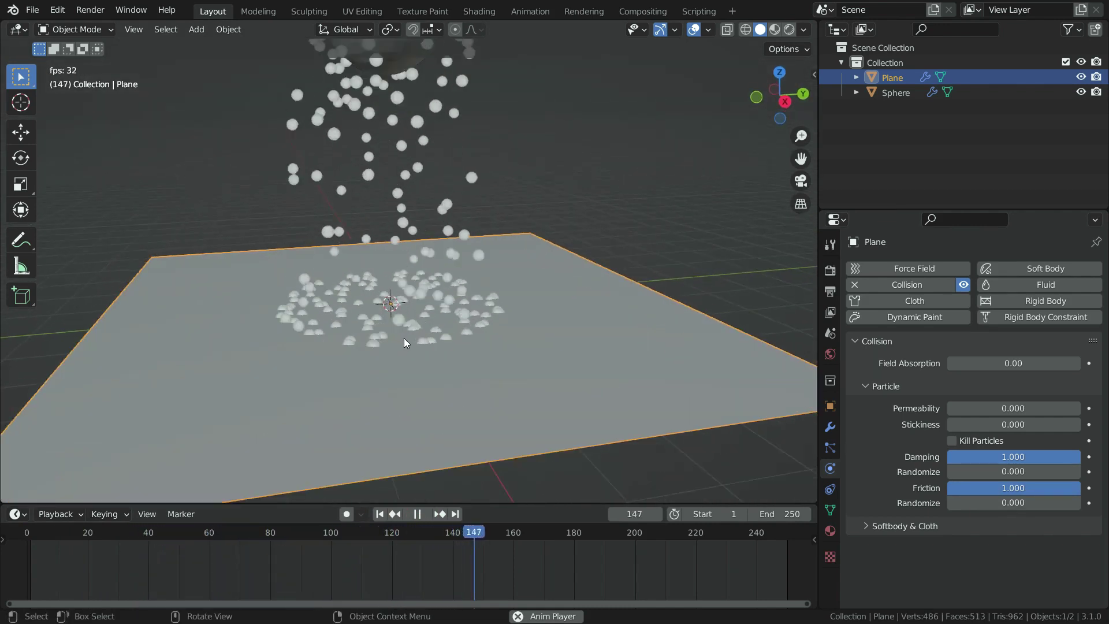
{"action": "left_click", "coordinate": [416, 514]}
Rewind to frame 1 and set Friction Randomize to 1.000.
{"action": "left_click", "coordinate": [373, 513]}
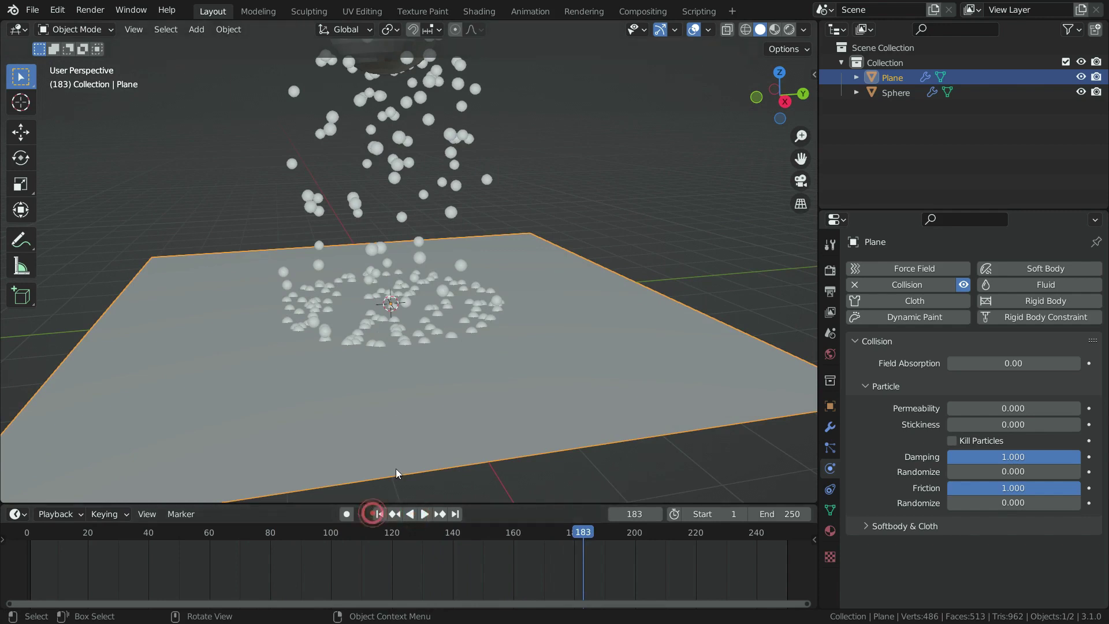
{"action": "left_click", "coordinate": [379, 514]}
{"action": "scroll", "coordinate": [424, 366], "scroll_direction": "up", "scroll_amount": 1}
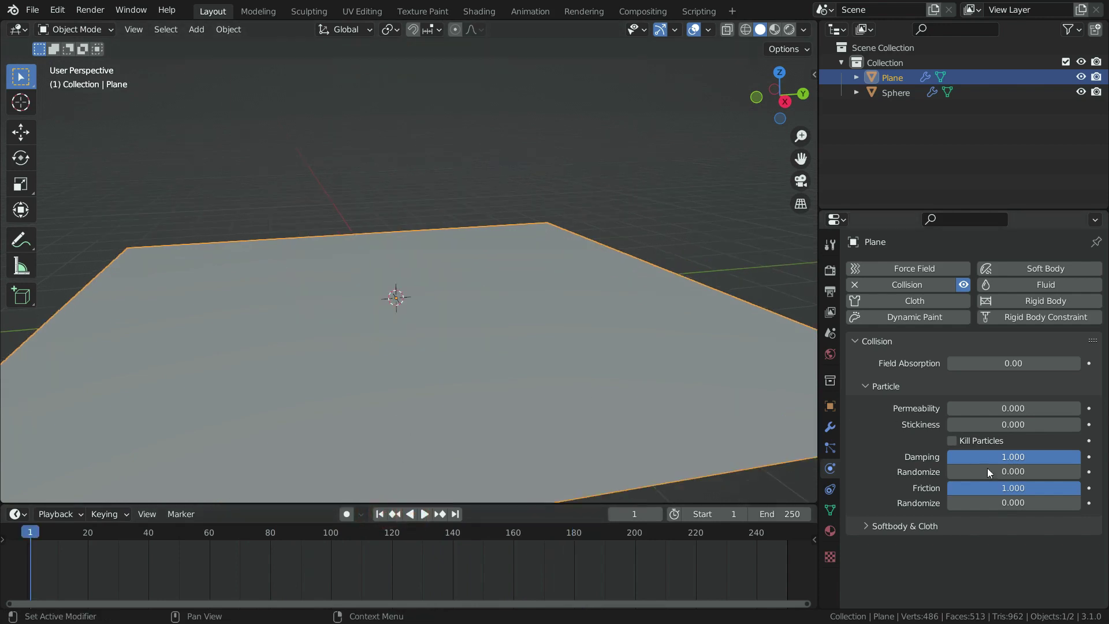
{"action": "left_click_drag", "start_coordinate": [958, 503], "coordinate": [1079, 503]}
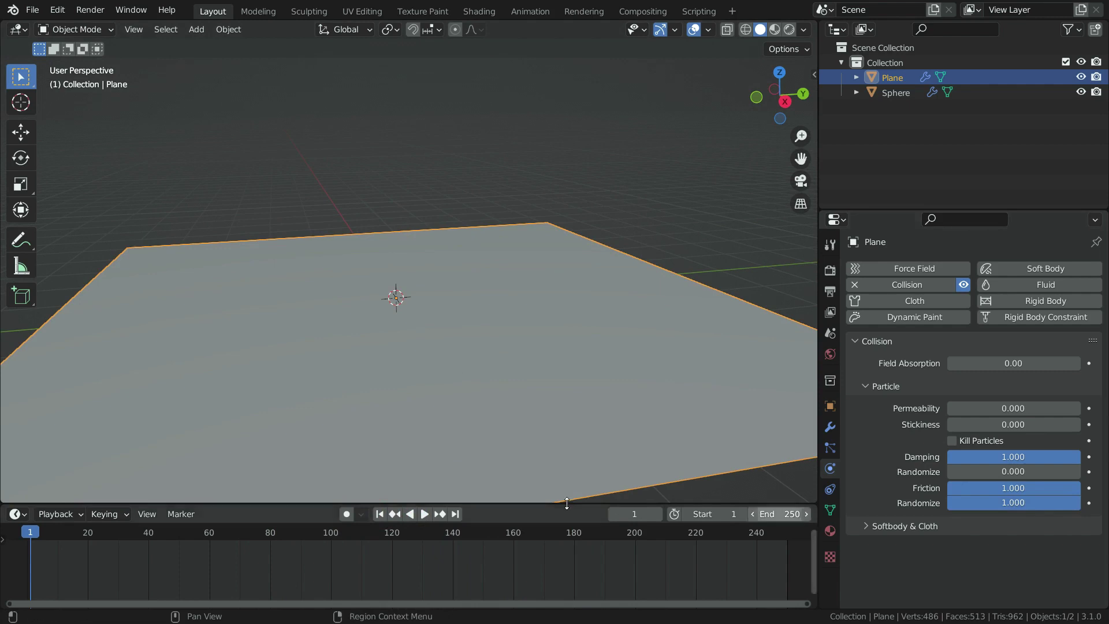